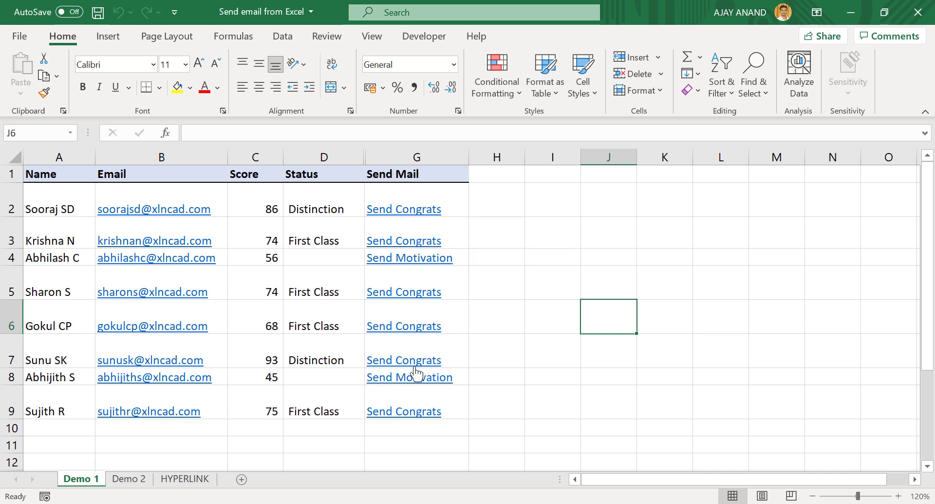
- Follow the Send Congrats link in G2 to open the prefilled congratulations email
click(402, 217)
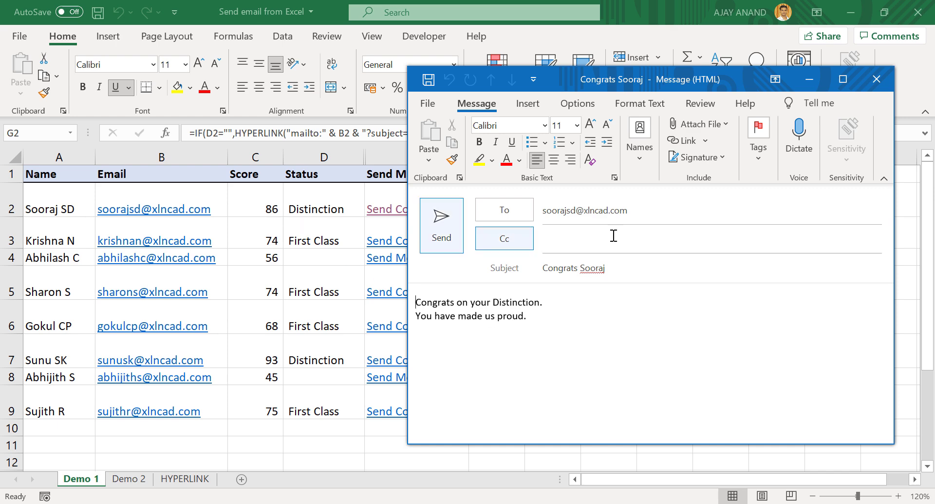
- Close the congratulations draft without saving and select row 2's score cell
click(877, 86)
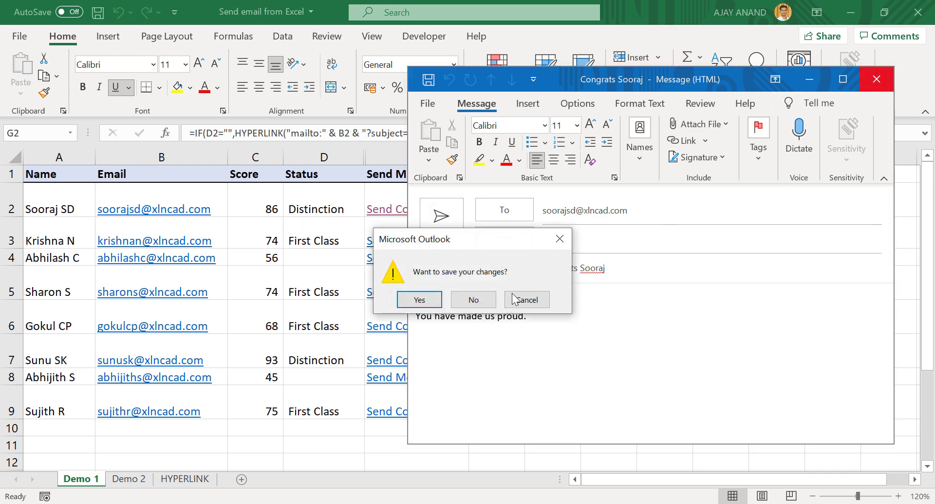
click(480, 301)
click(252, 205)
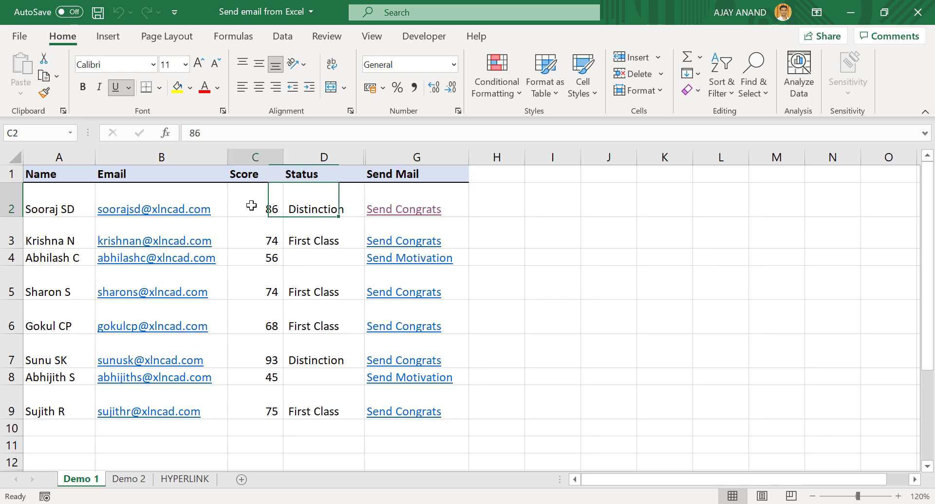
- Change row 2's score to 68, preview its email, and discard the draft
text(68)
key(Return)
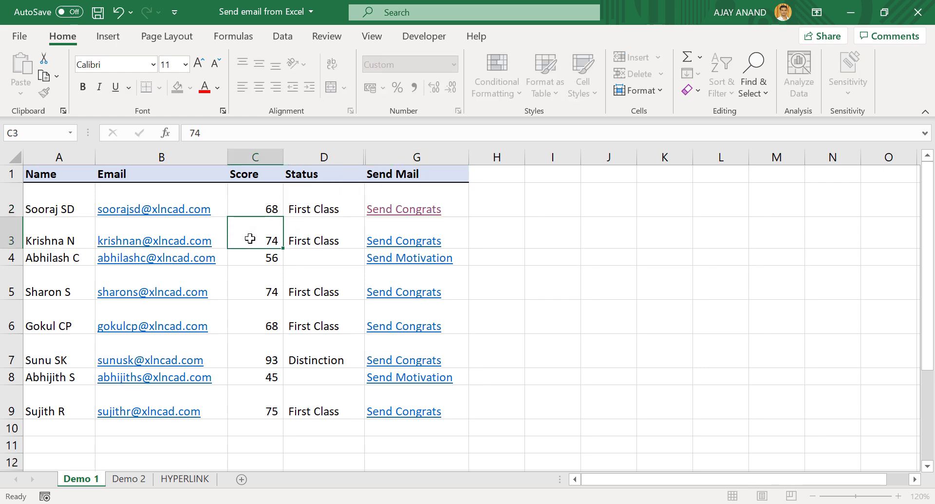
click(400, 218)
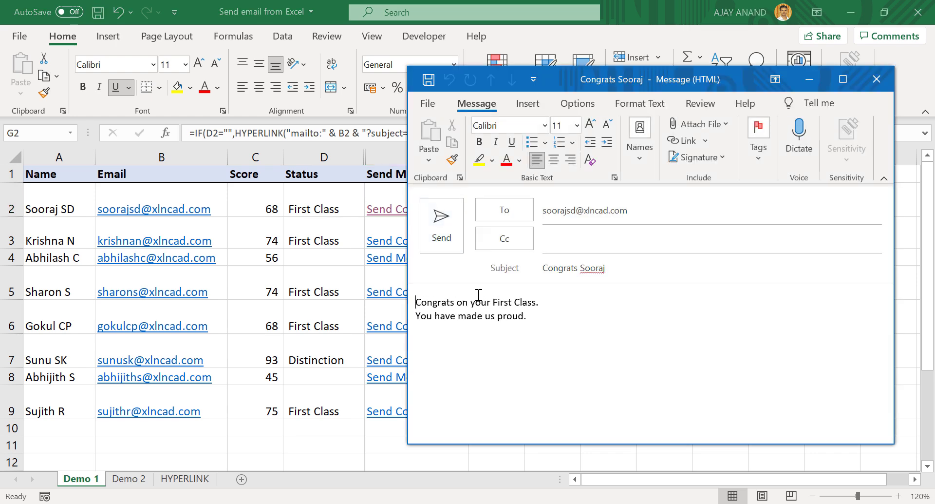
click(877, 79)
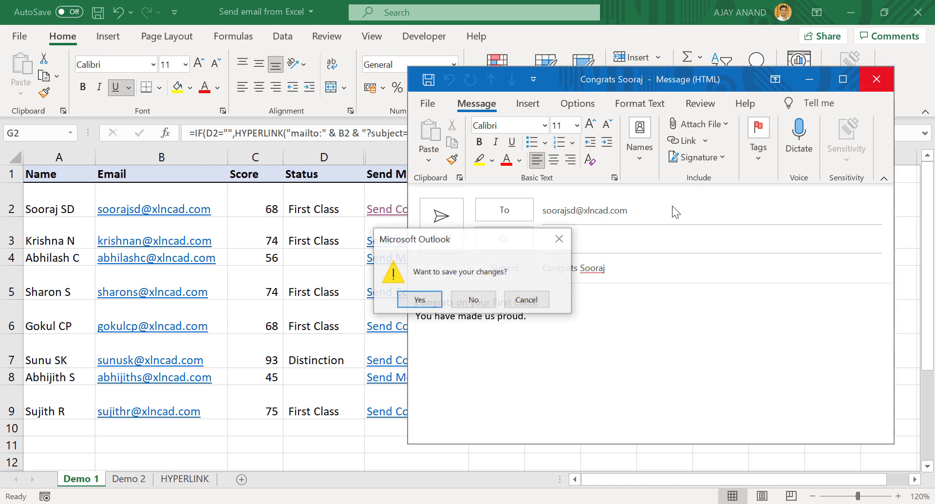
click(473, 296)
- Change row 2's score to 56, preview the Send Motivation email, and discard it
click(263, 209)
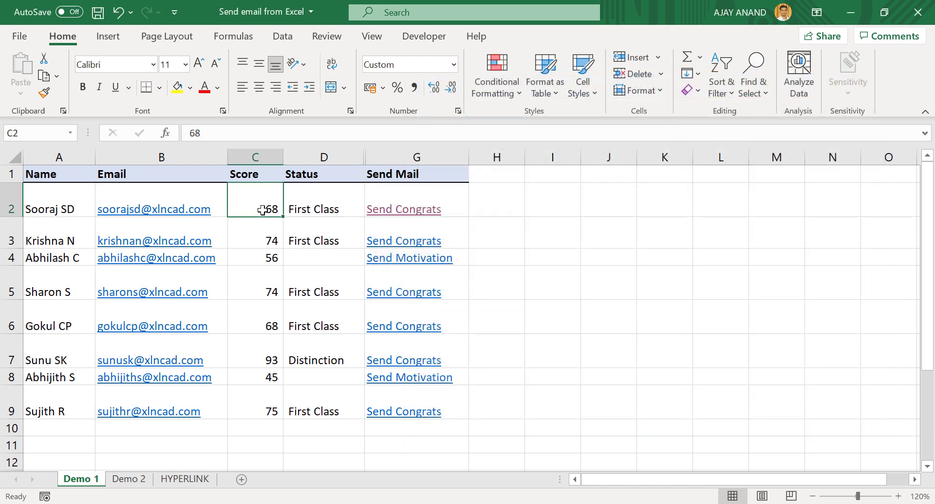
text(56)
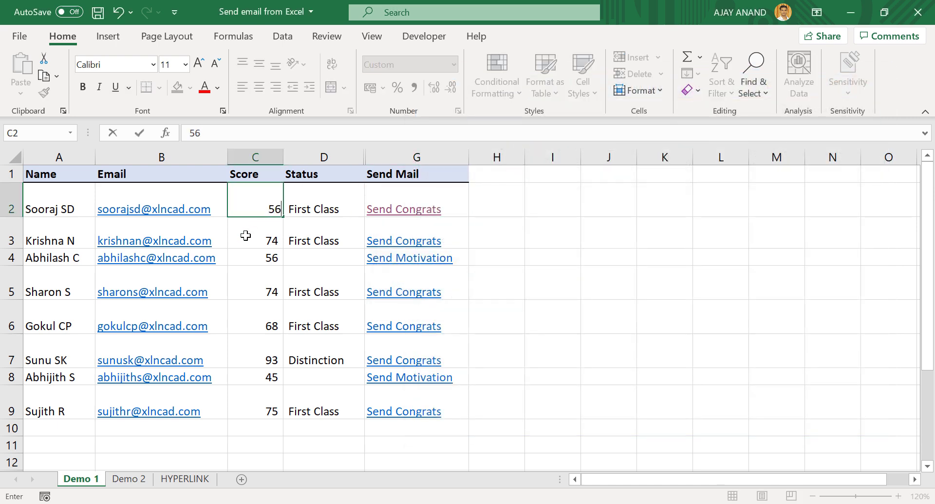
key(Return)
click(414, 215)
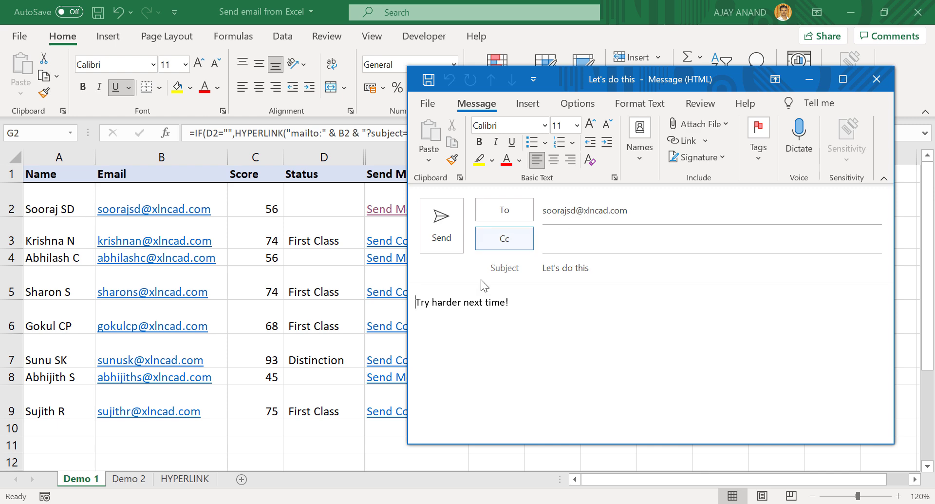
click(877, 79)
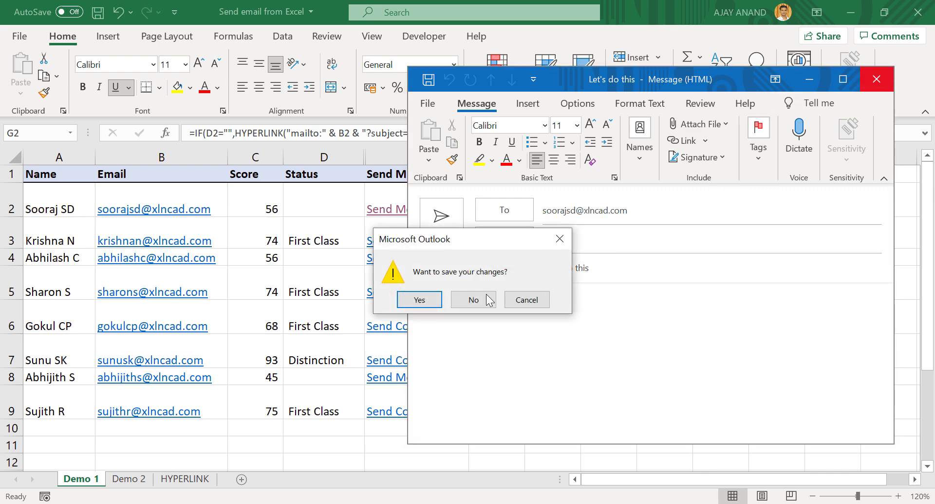
click(475, 299)
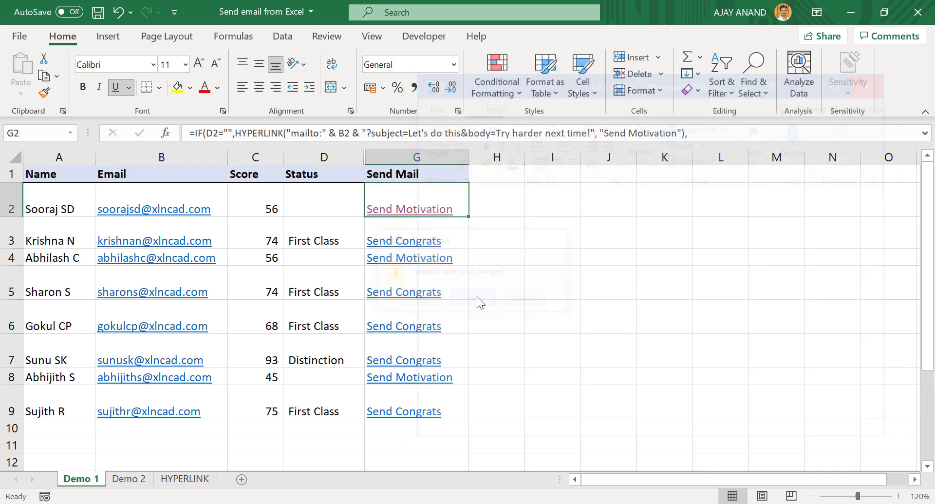
- Preview row 7's Send Congrats email, then discard the draft without saving
click(394, 362)
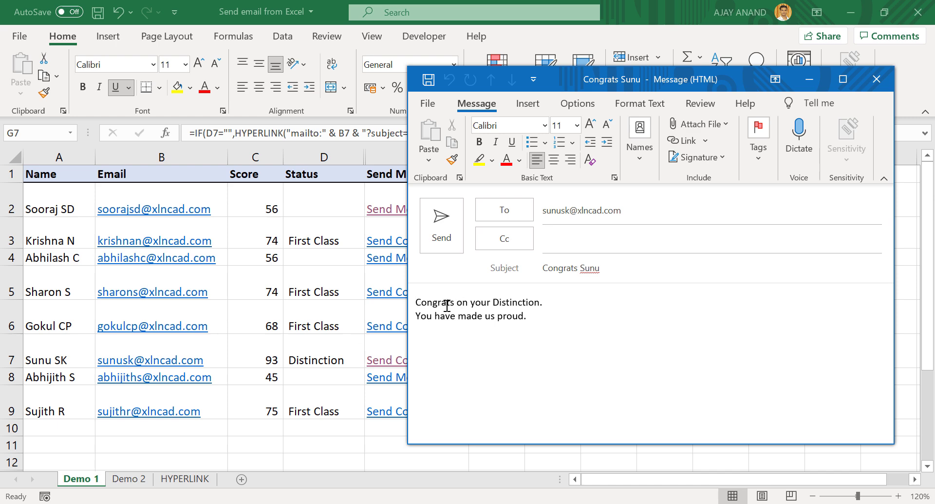
click(877, 80)
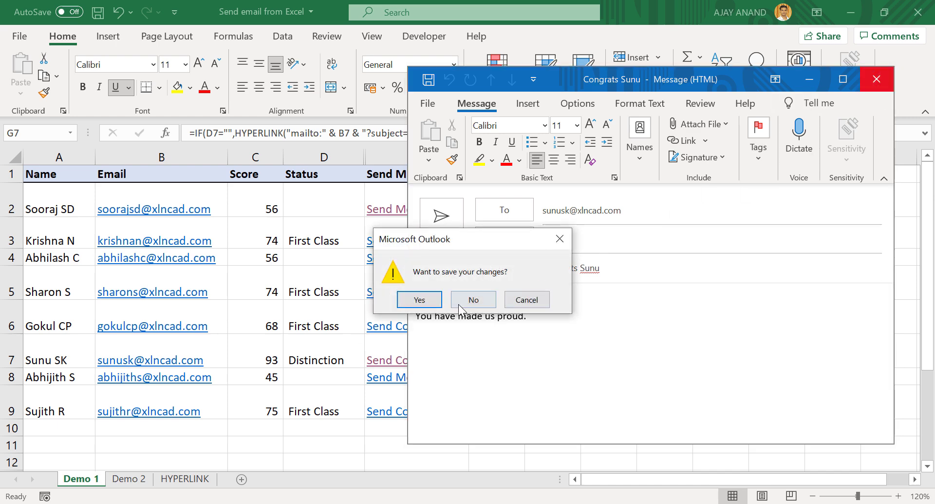
click(463, 299)
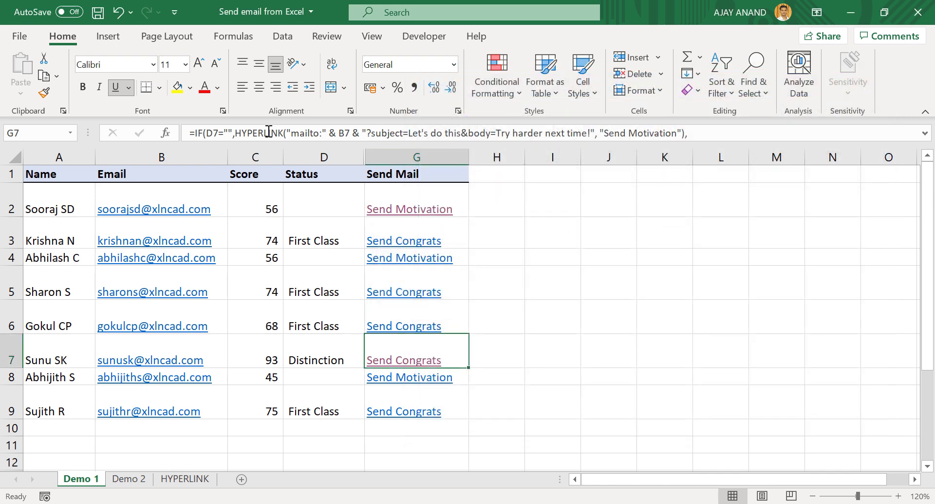
- Expand the formula bar and unhide the hidden Subject and Body columns in D:G
drag(367, 142, 367, 161)
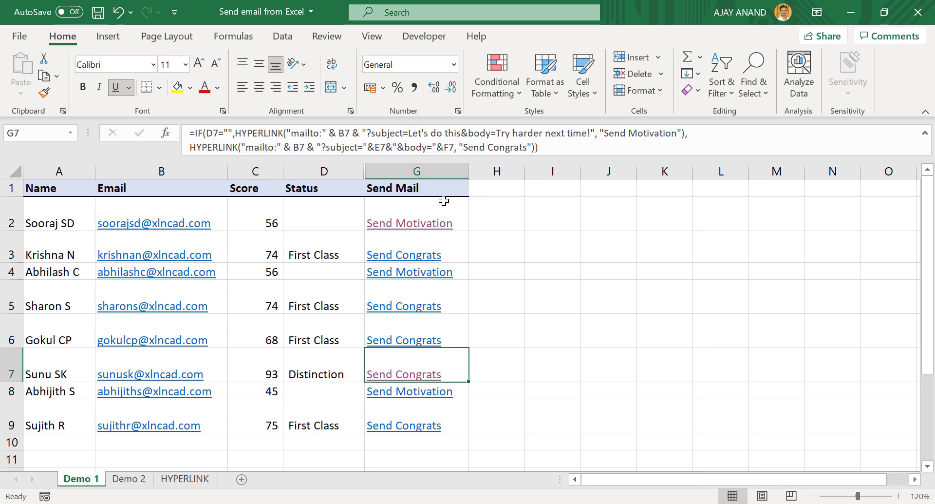
drag(379, 168, 360, 171)
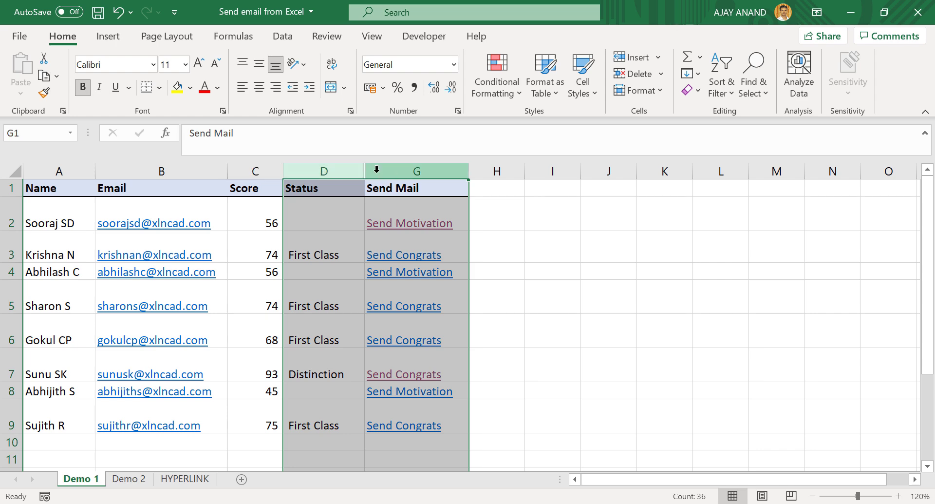
right_click(374, 171)
click(438, 426)
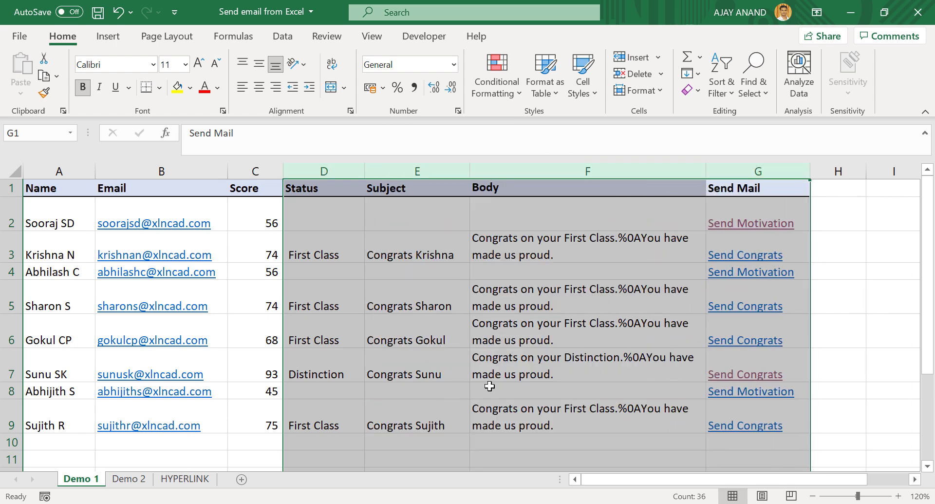
- Inspect the Status, Subject, Body and Send Mail formulas in D3–G3, then go to the HYPERLINK sheet
click(515, 263)
click(419, 259)
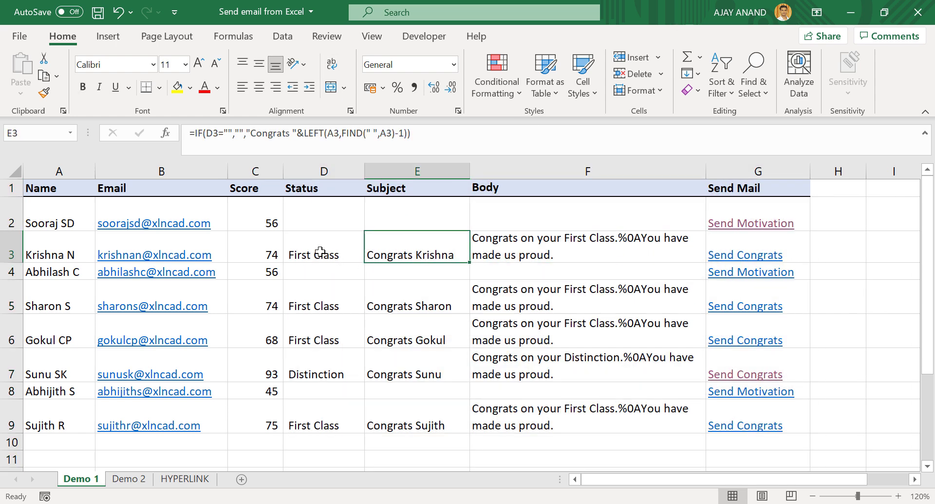
click(320, 251)
click(521, 249)
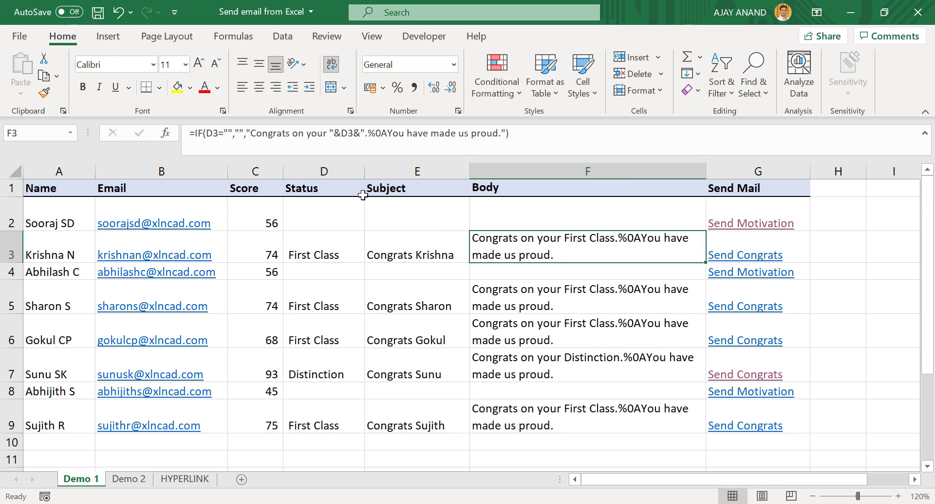
click(381, 247)
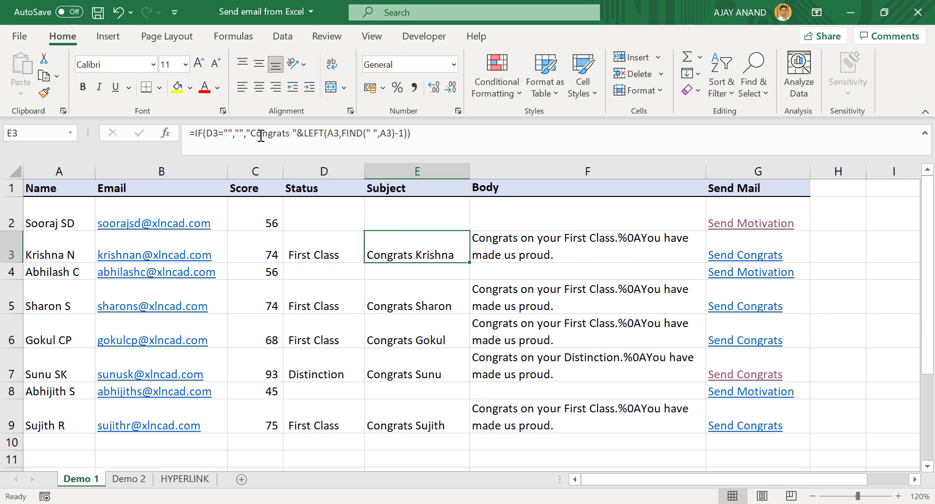
click(315, 249)
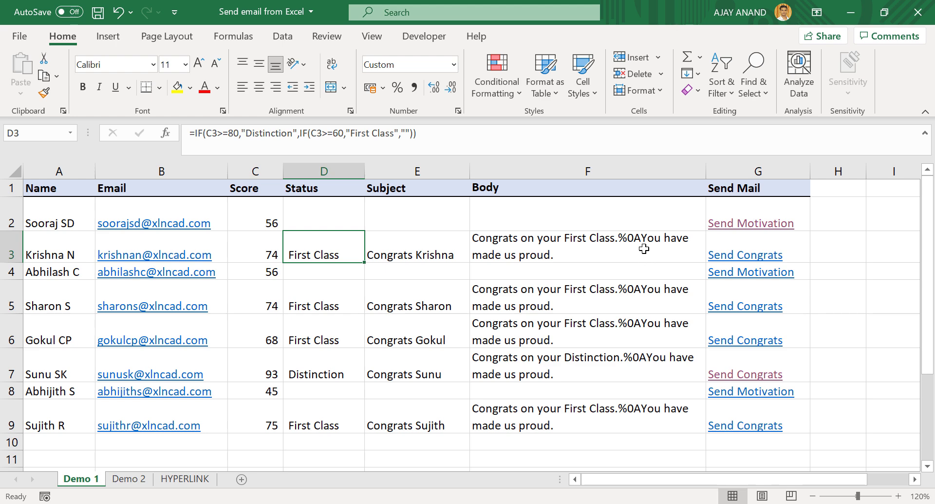
click(793, 249)
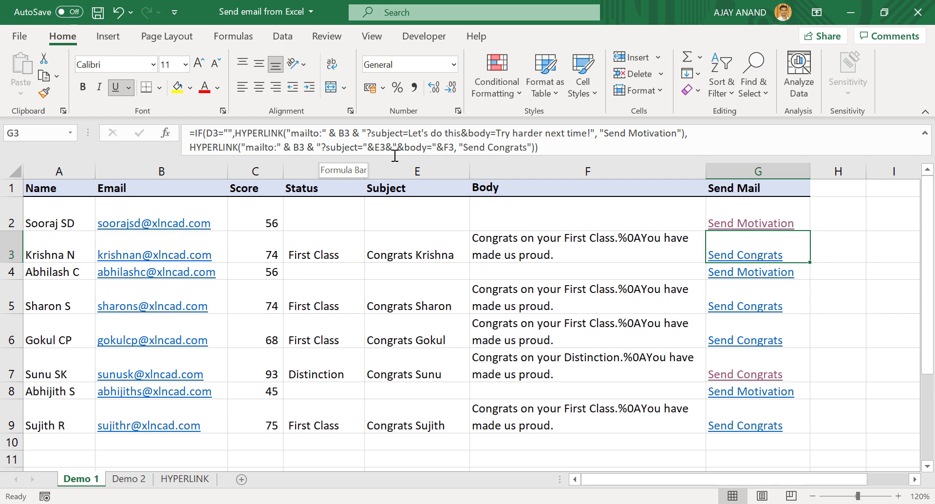
click(187, 480)
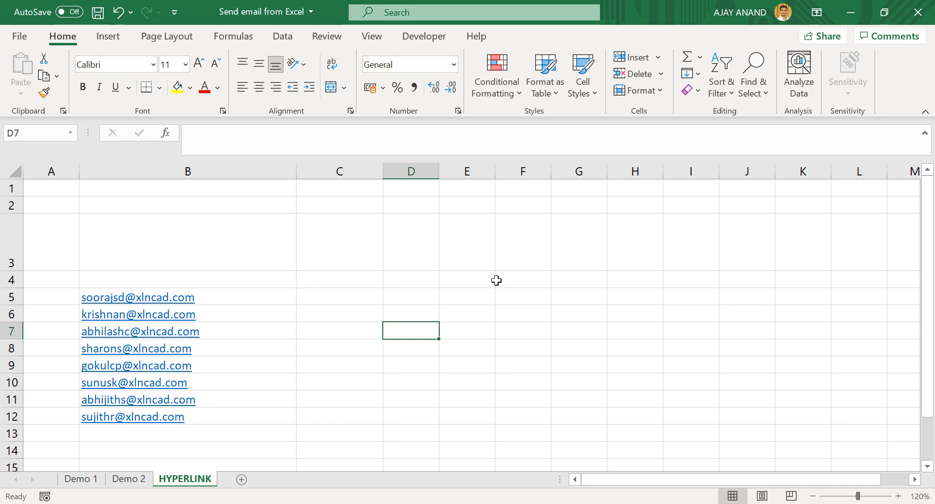
- Add an e-mail hyperlink in G3 to the admin address with subject Greetings
right_click(584, 249)
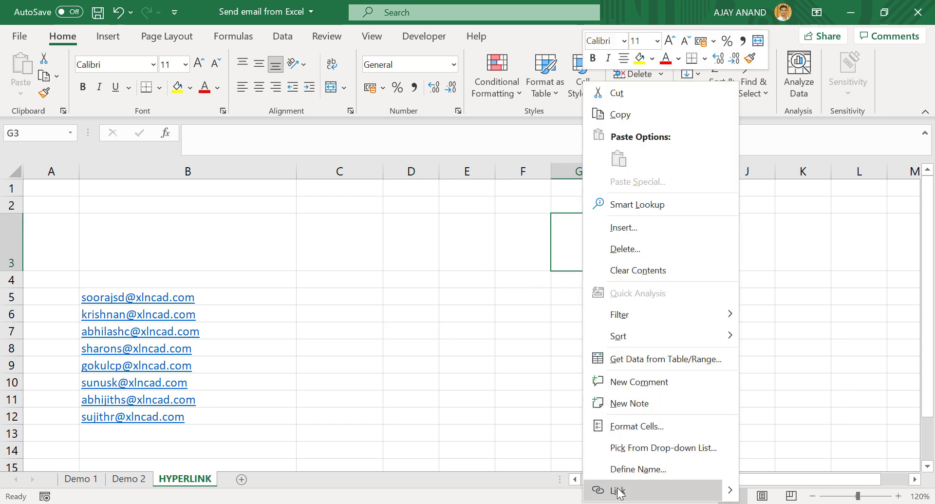
click(619, 491)
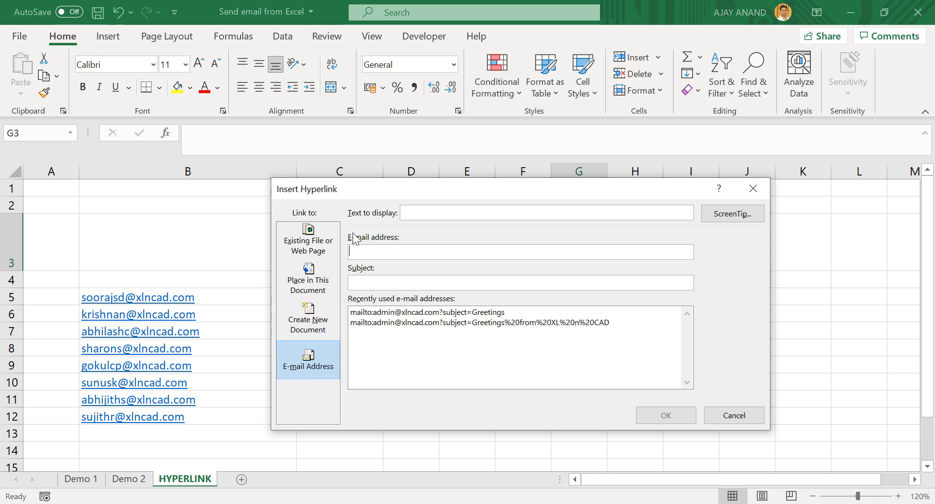
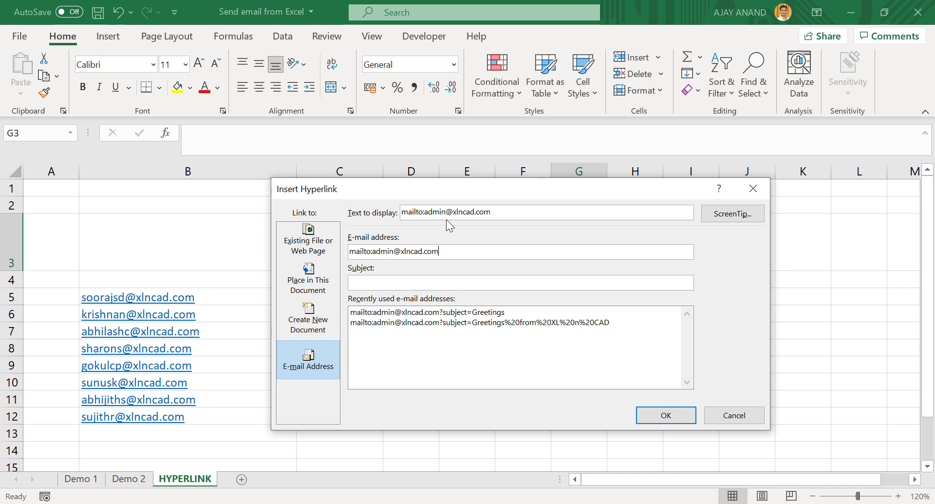
click(363, 283)
text(Greetings)
click(644, 414)
click(586, 313)
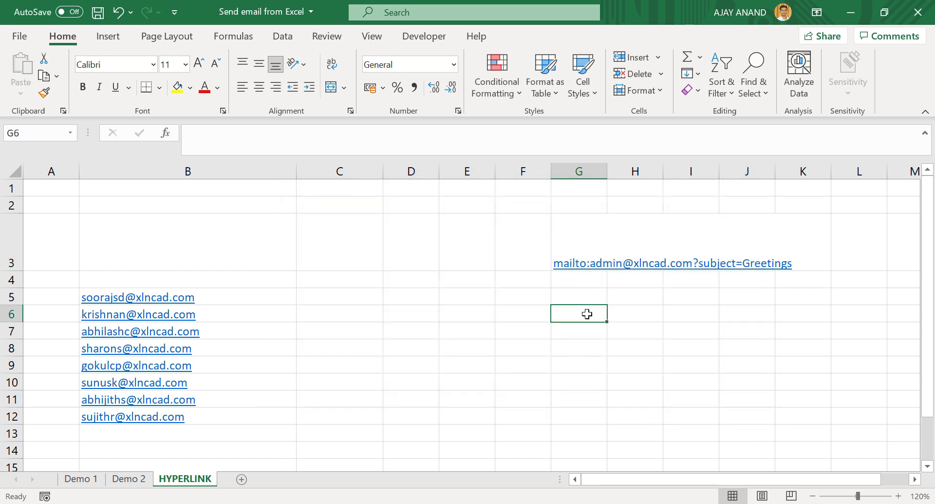
click(582, 269)
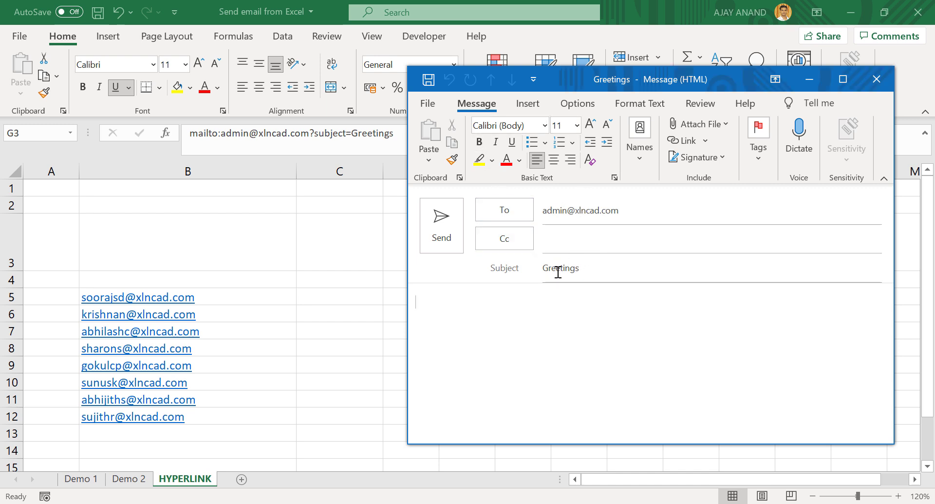
click(877, 81)
click(472, 300)
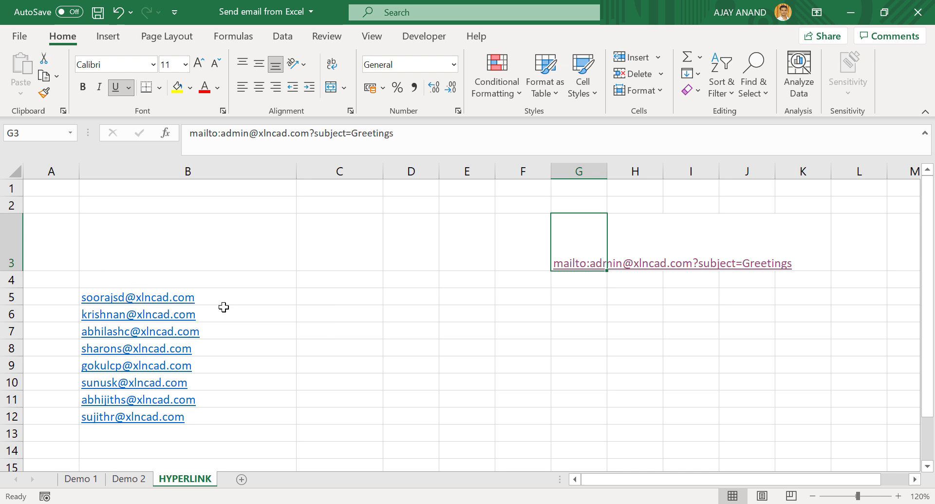
- Enter =HYPERLINK("mailto:"&B5,"Send mail") in C5
click(328, 299)
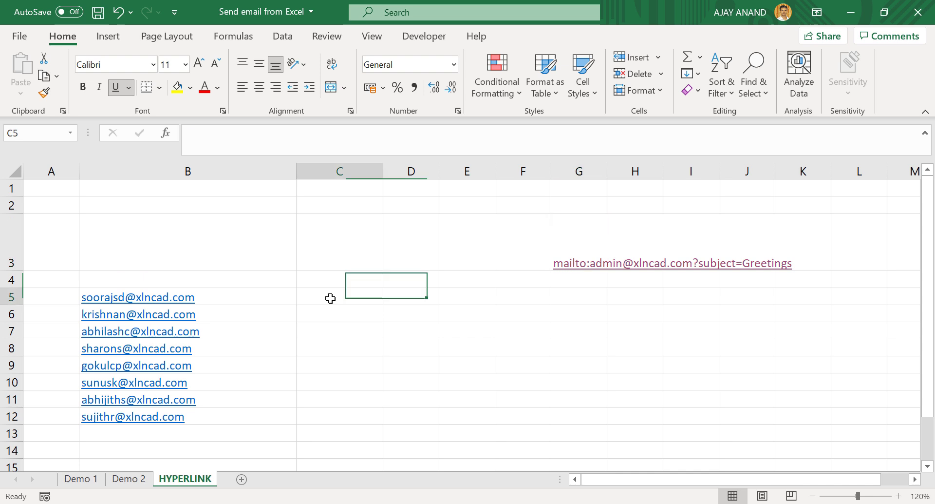
text(=)
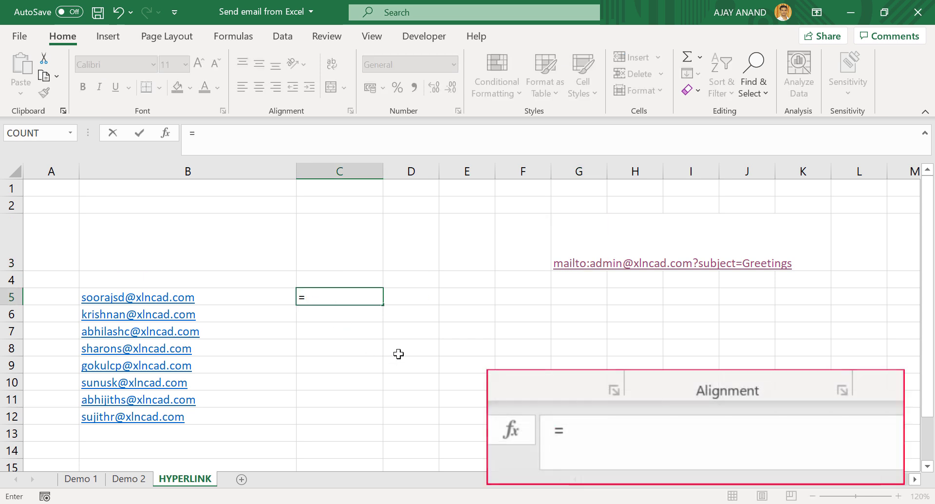
text(hyper)
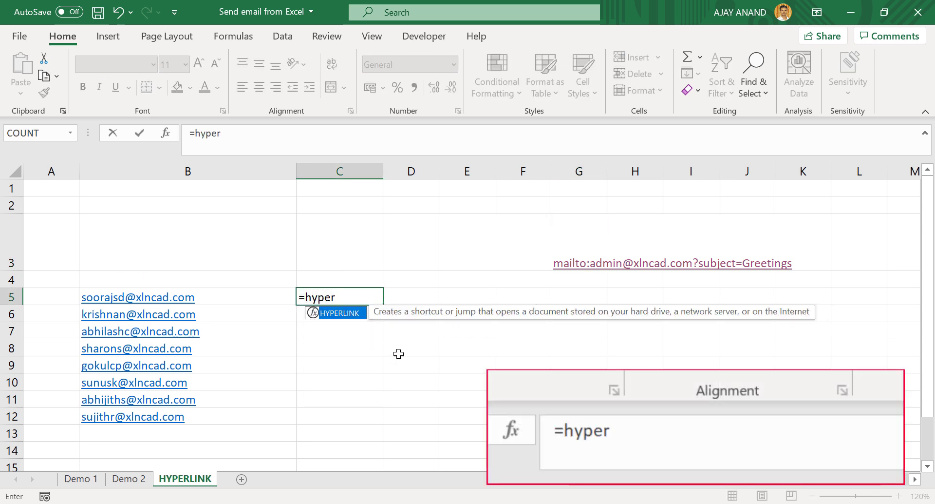
double_click(358, 315)
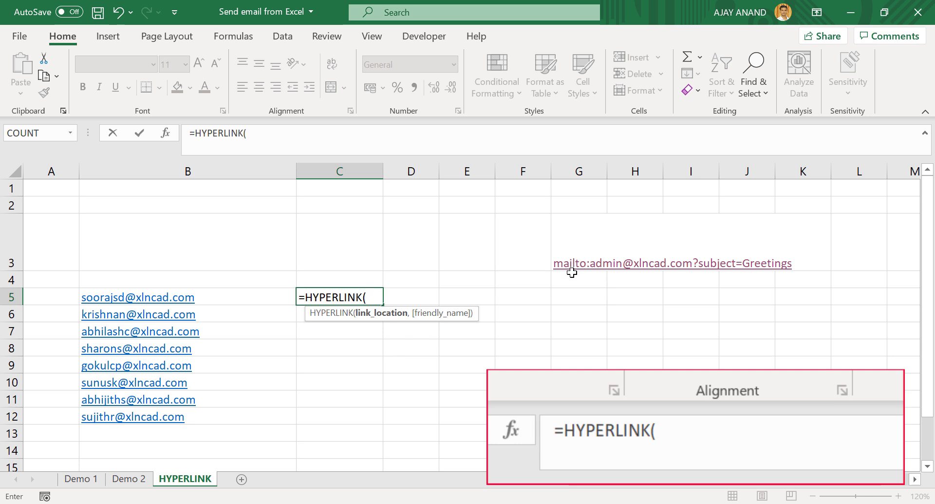
text("mai)
text(l)
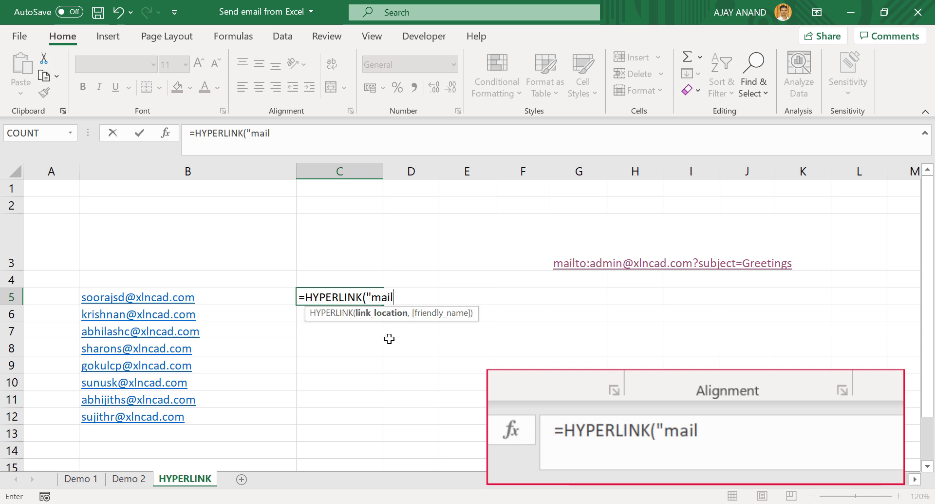
text(to:")
text(&)
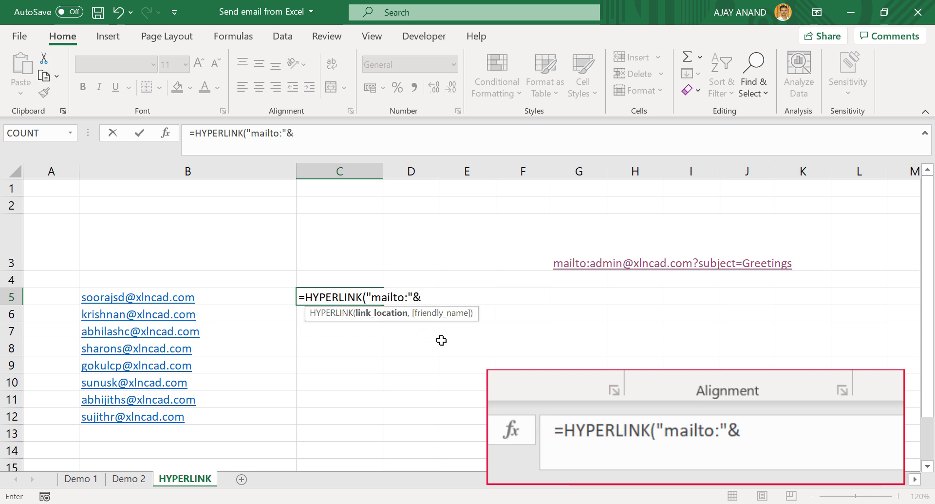
click(232, 299)
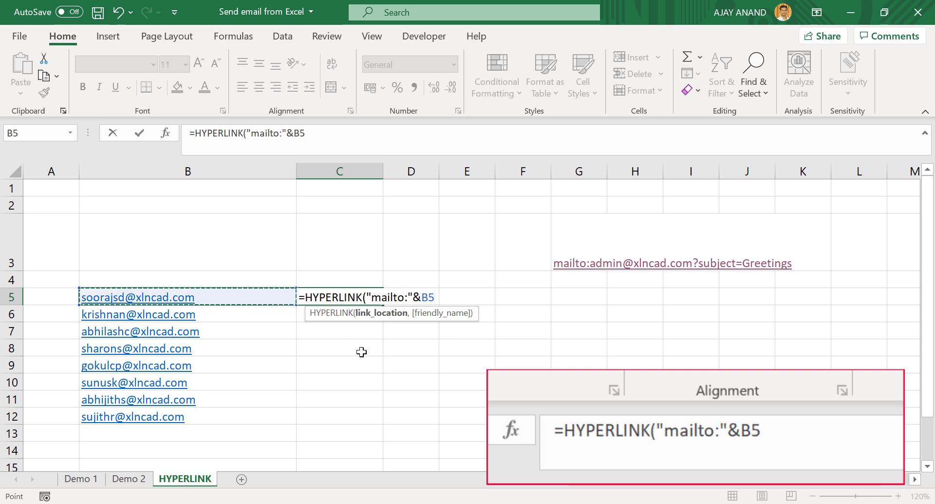
text(,)
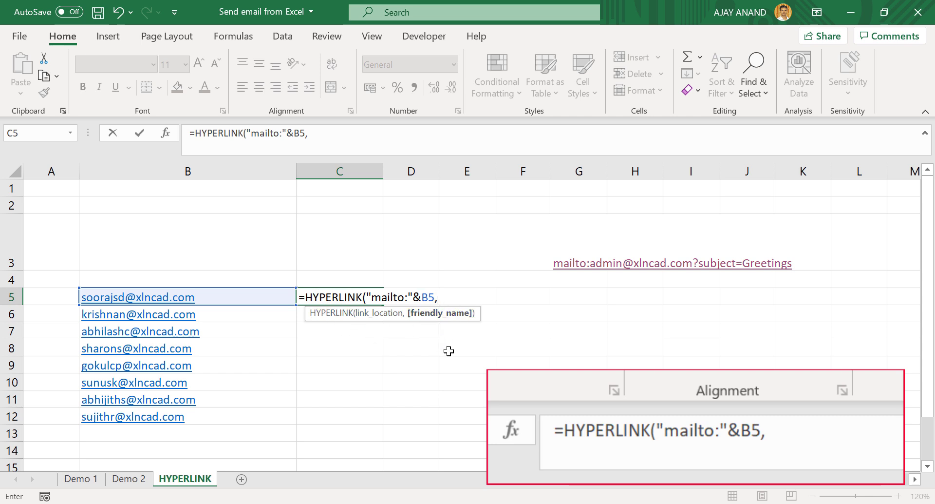
text(Send mail)
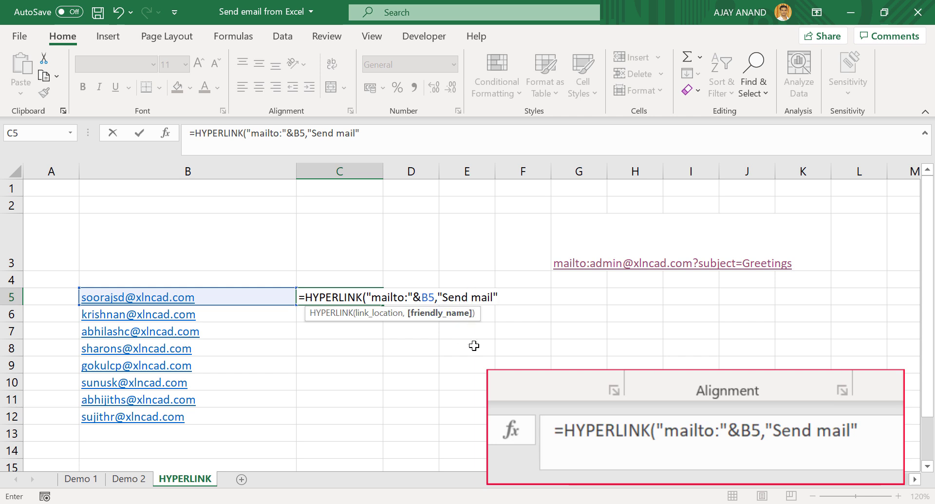
text())
key(Return)
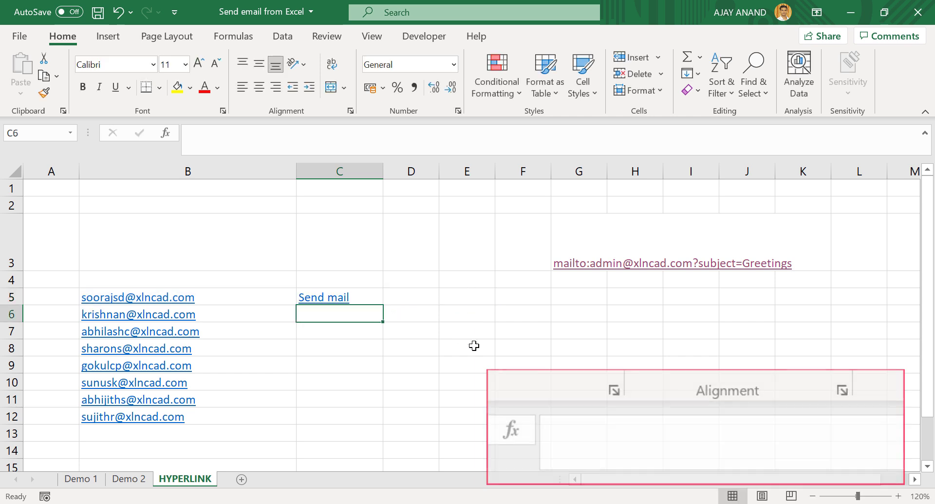
click(325, 302)
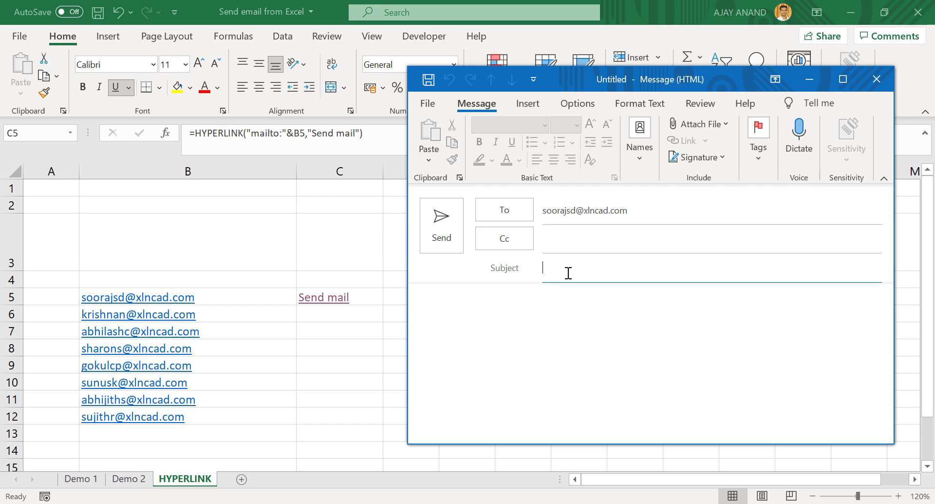
click(874, 83)
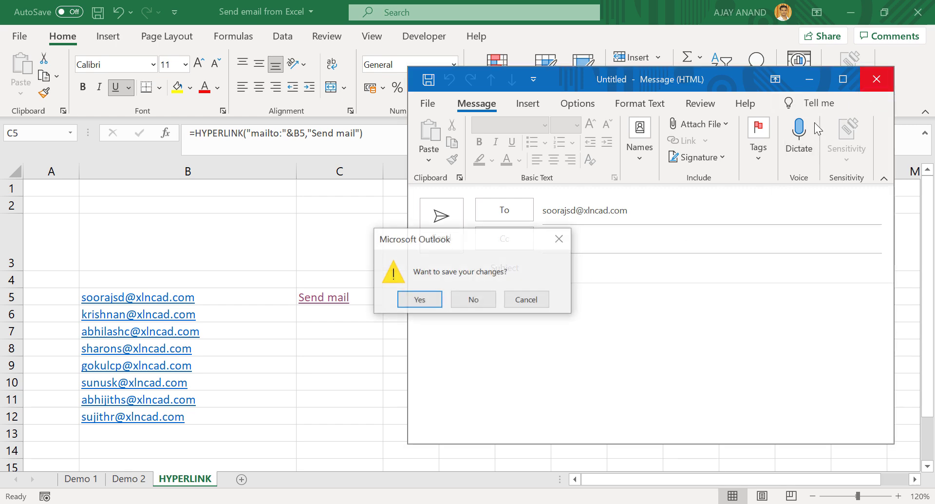
click(475, 299)
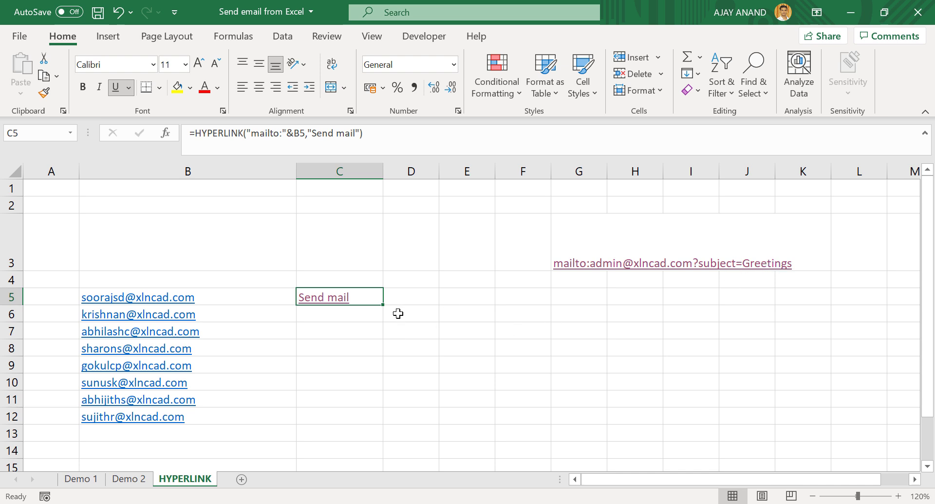
- Append &"?subject=Greetings" after B5 in C5's HYPERLINK formula
click(307, 133)
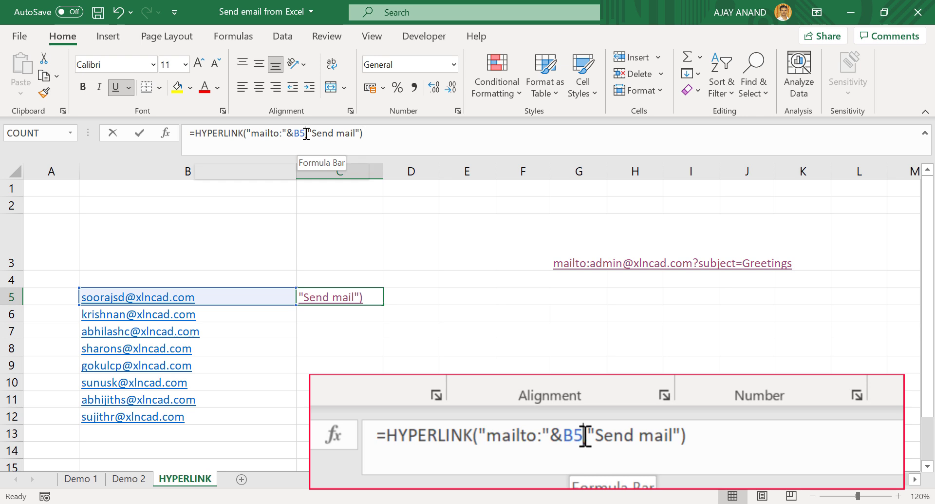
text(&)
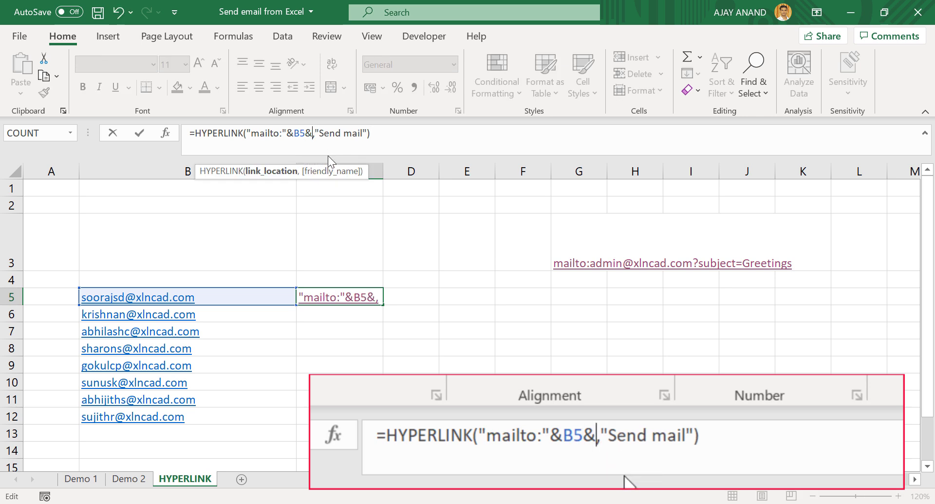
text("?)
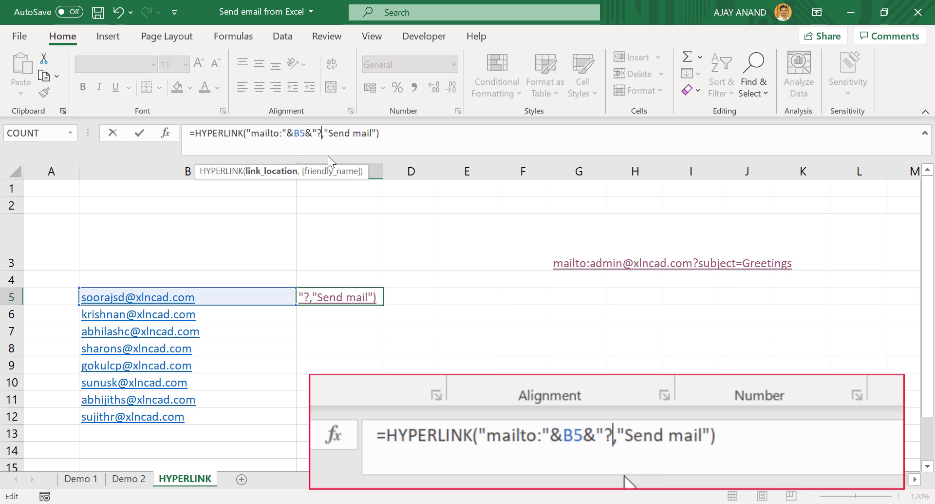
text(subject)
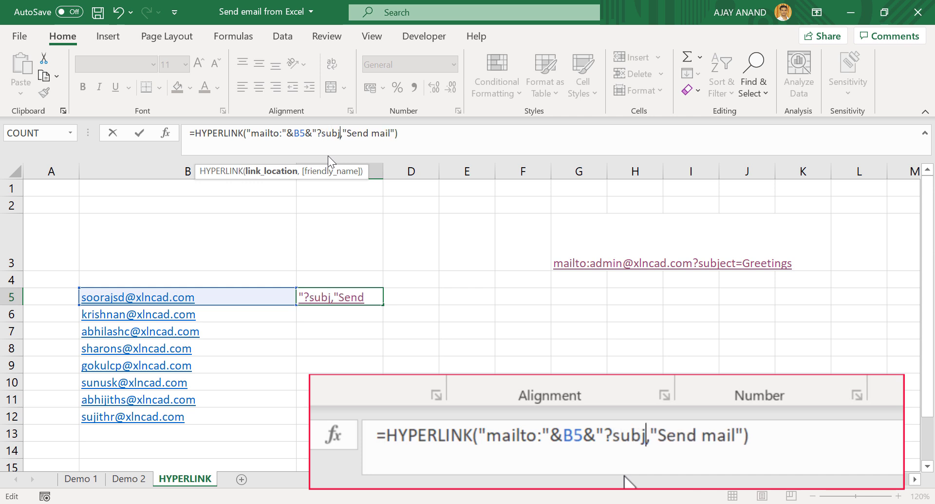
text(=)
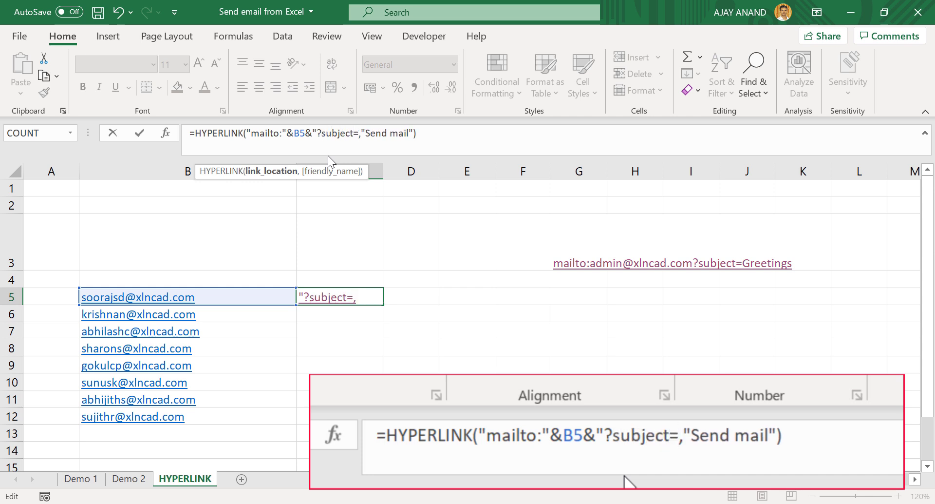
text(Greeting)
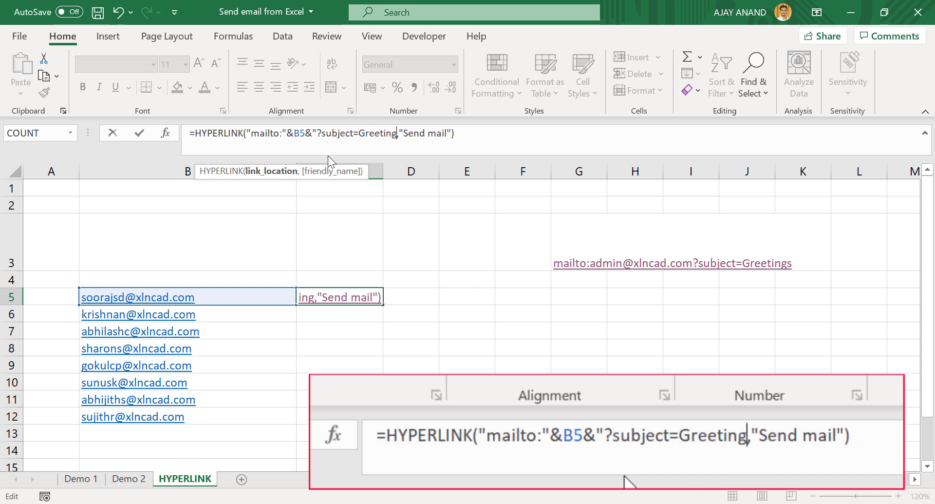
text(s)
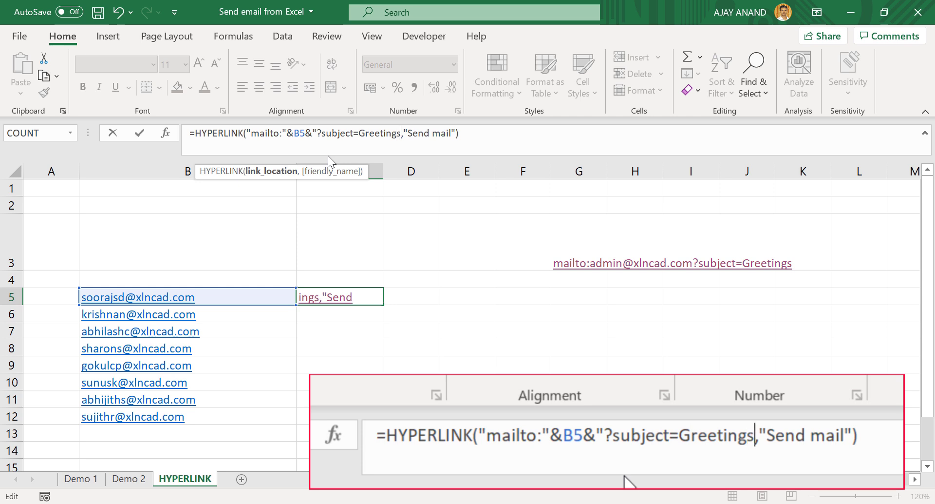
text(")
key(Return)
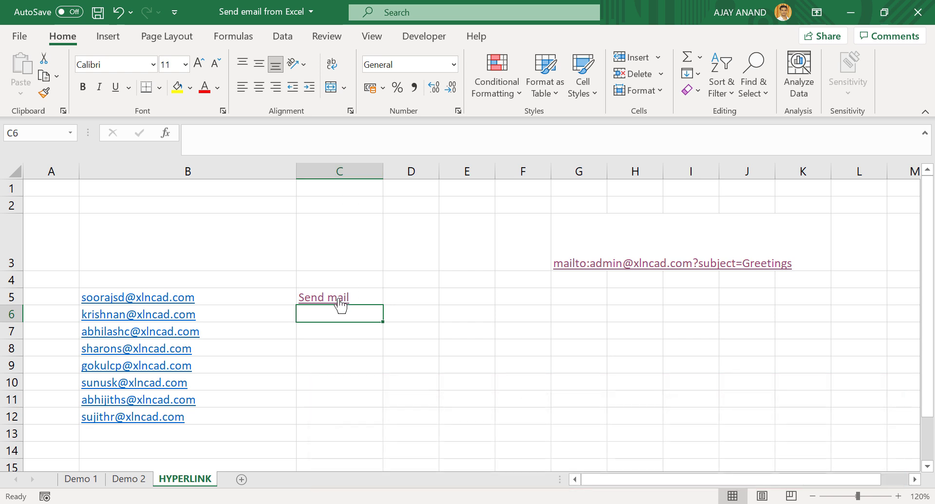
- Test C5's Send mail link for the Greetings subject, then discard the draft without saving
click(339, 299)
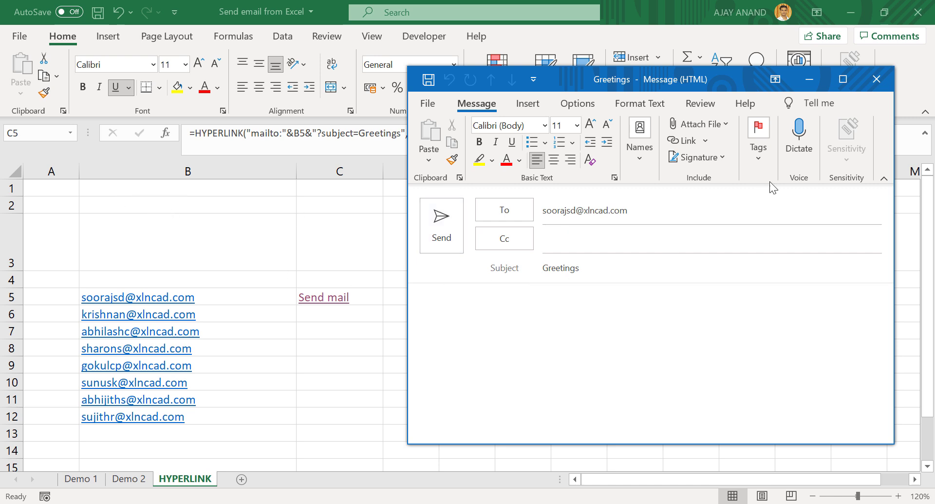
click(884, 87)
click(476, 298)
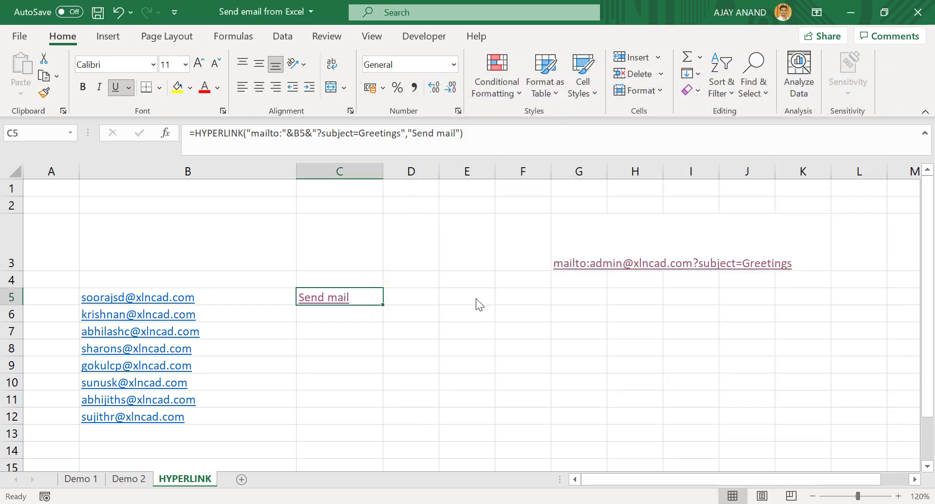
- Enter the label Subject in A1 and 'Greetings from XL n CAD' in B1
click(65, 193)
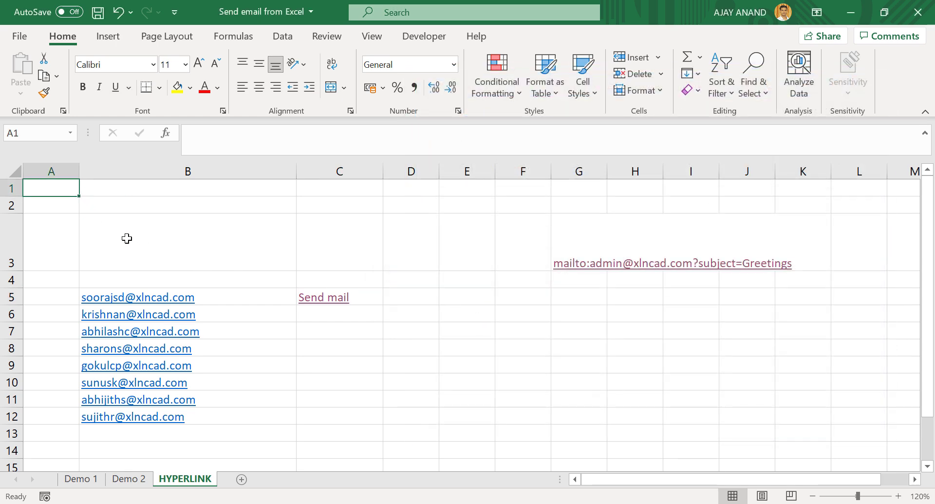
text(Subject)
key(Tab)
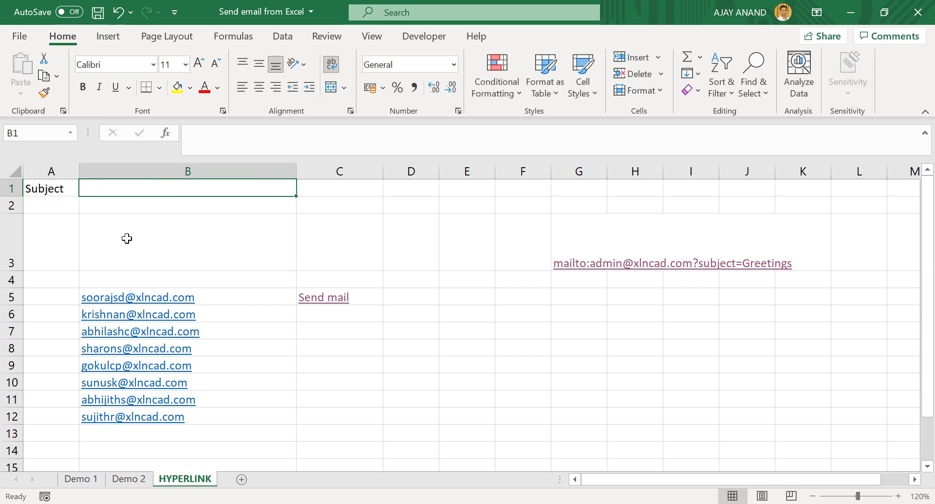
text(Gr)
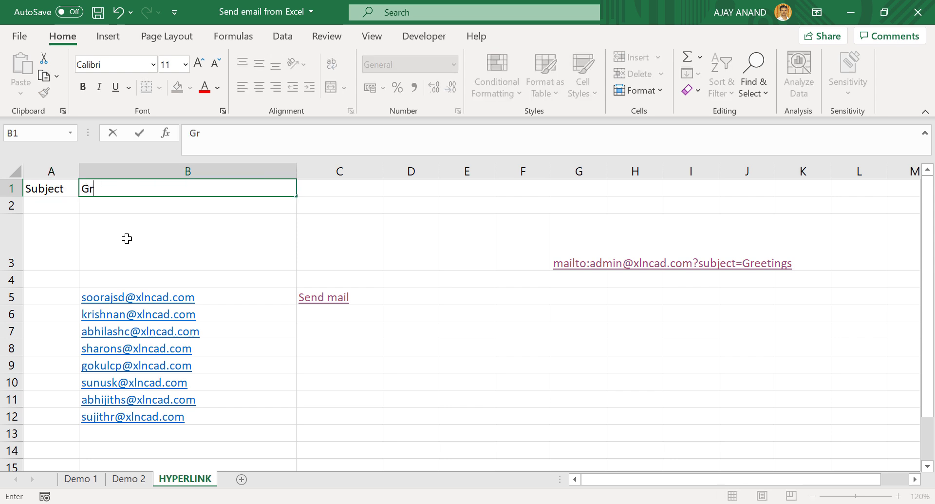
text(eetings fro)
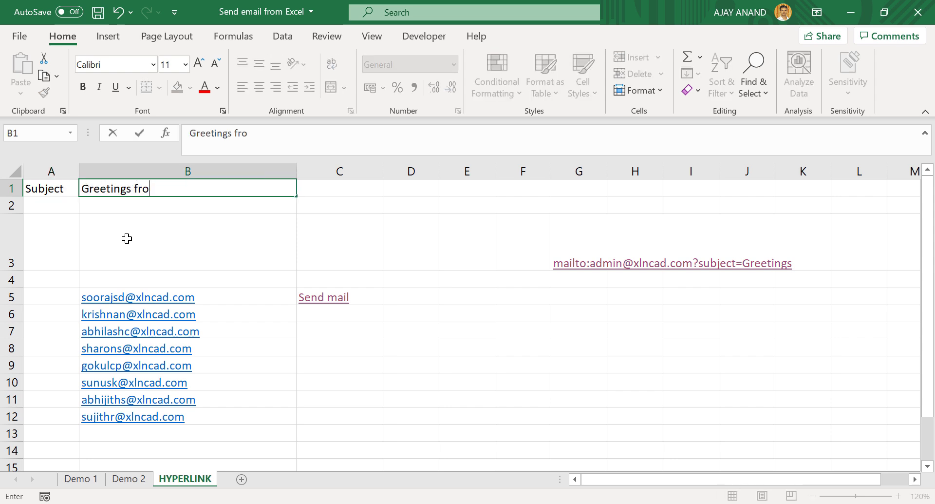
text(m XL n CAD)
key(Return)
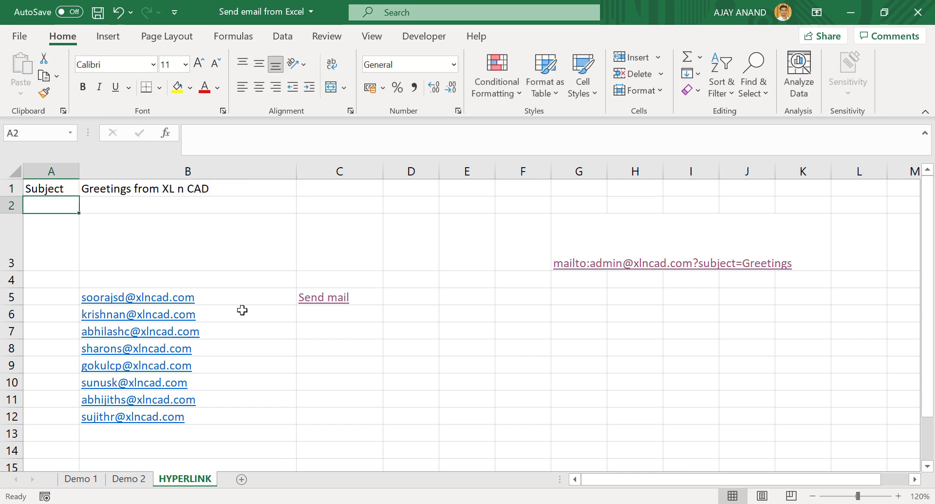
- Replace the fixed Greetings subject in C5's formula with the absolute reference $B$1
click(347, 298)
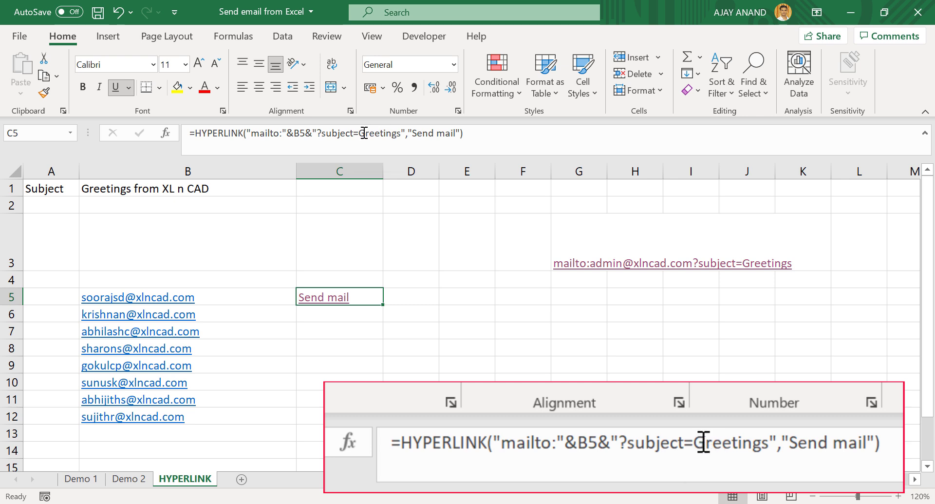
drag(359, 133, 402, 137)
key(BackSpace)
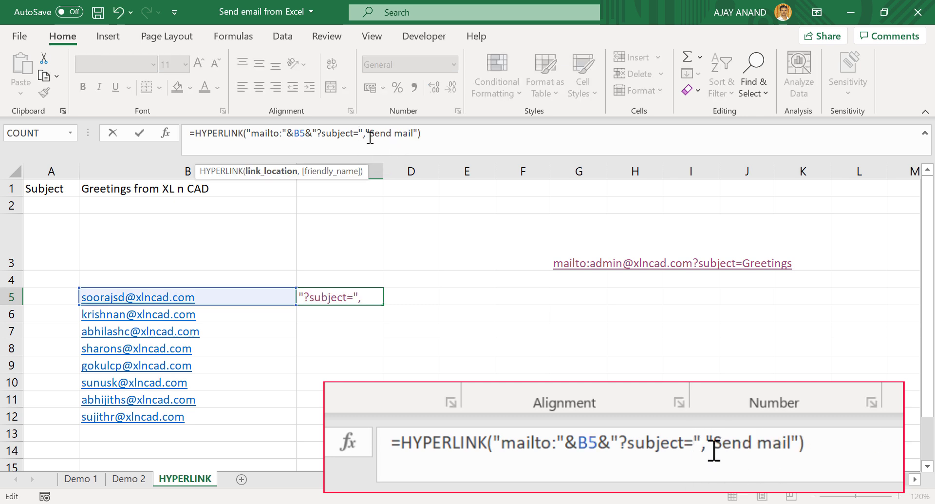
click(363, 133)
text(&)
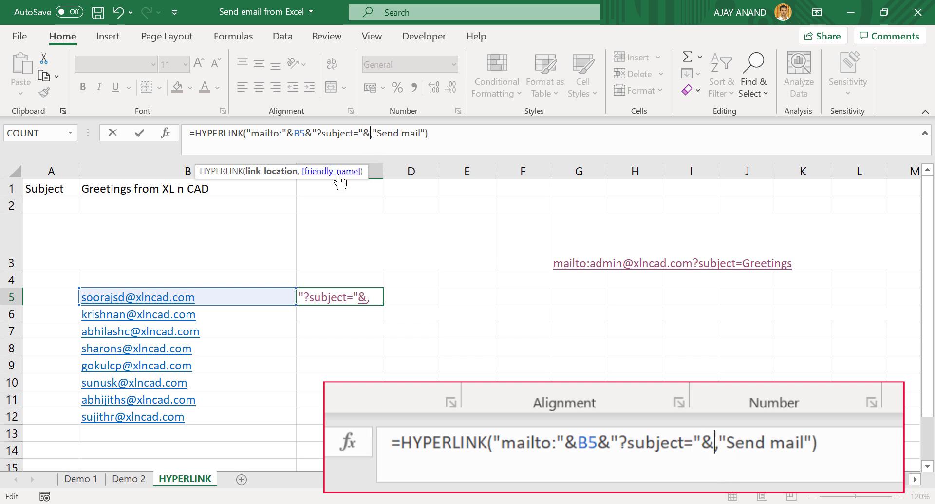
click(164, 189)
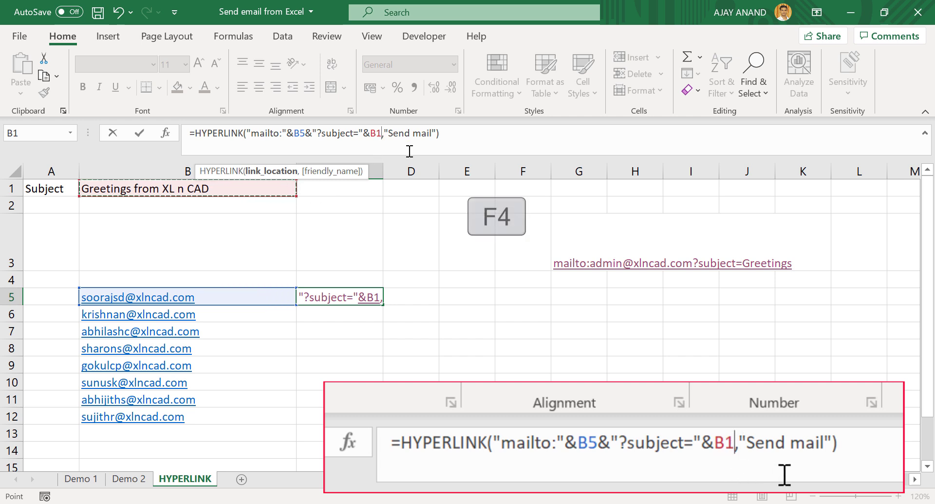
key(F4)
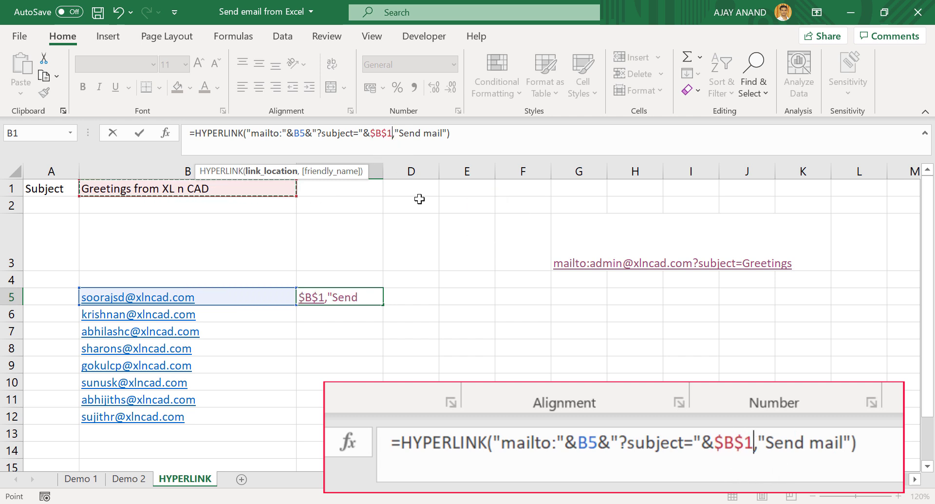
key(Return)
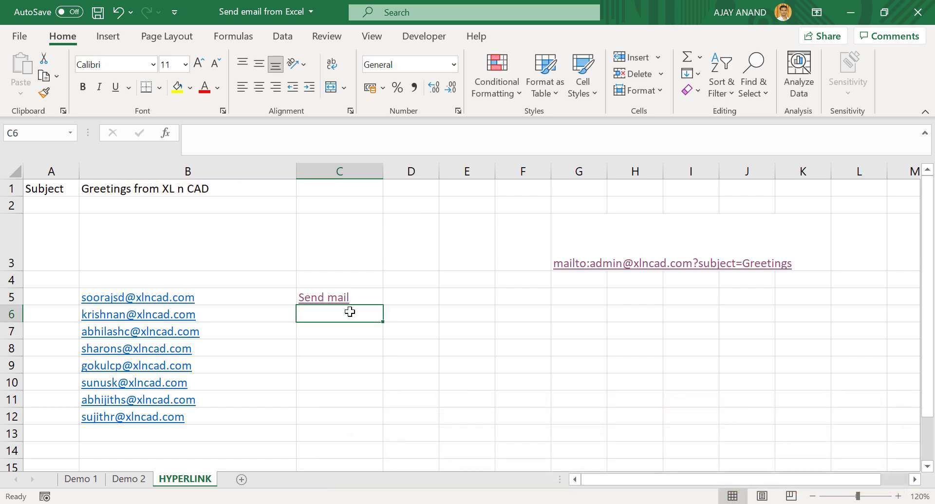
click(337, 304)
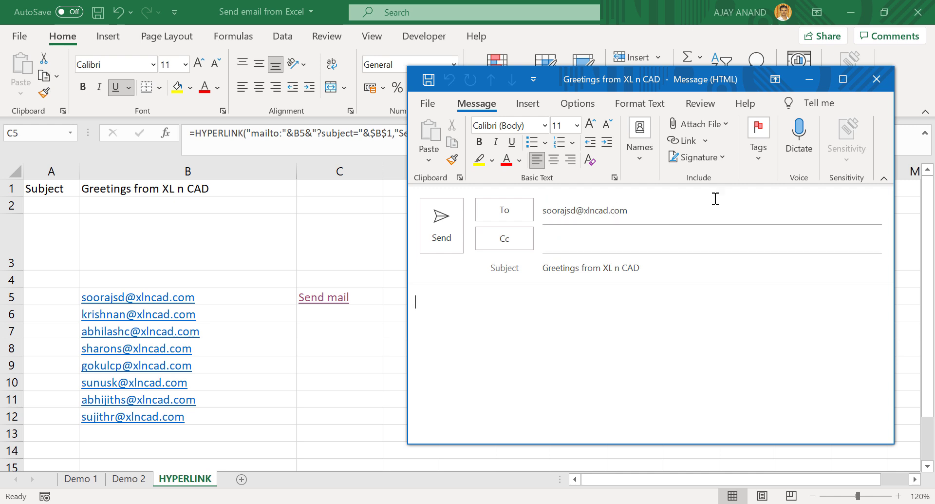
click(876, 78)
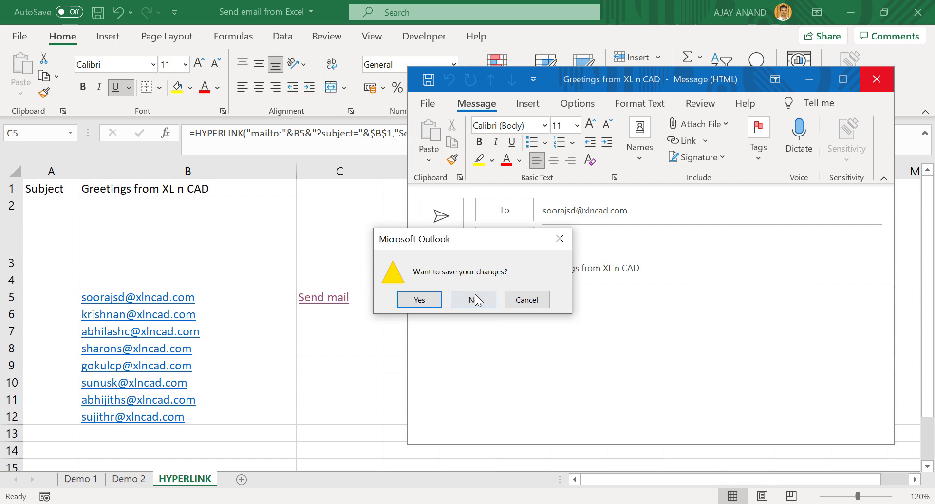
click(480, 298)
click(47, 208)
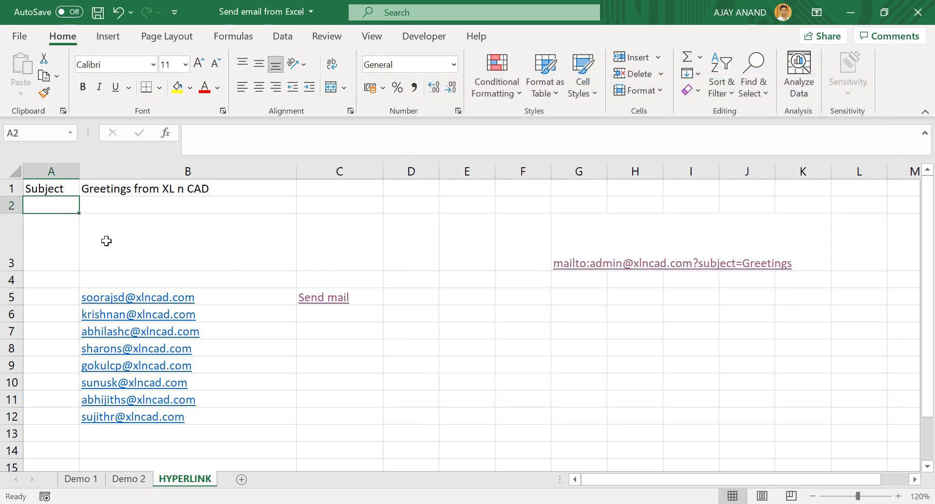
- Label A2 as 'cc' and enter the admin cc e-mail address in B2
text(cc)
key(Tab)
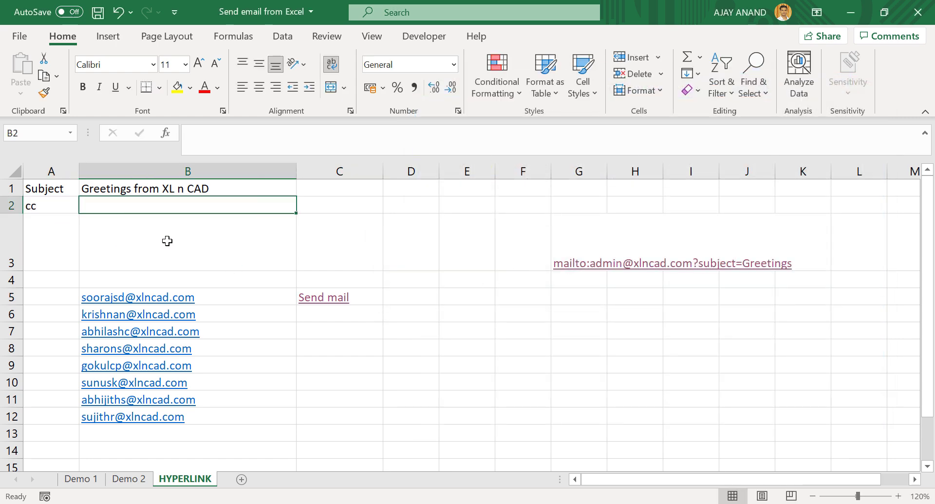
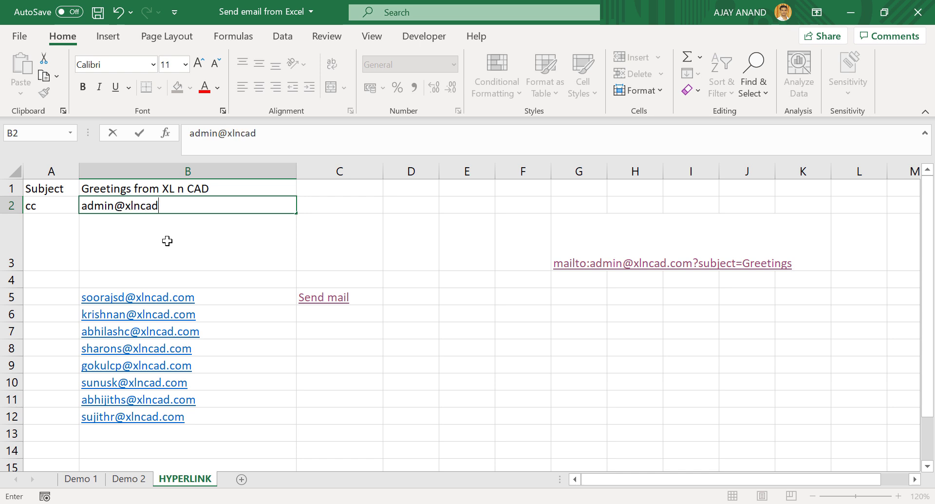
key(Return)
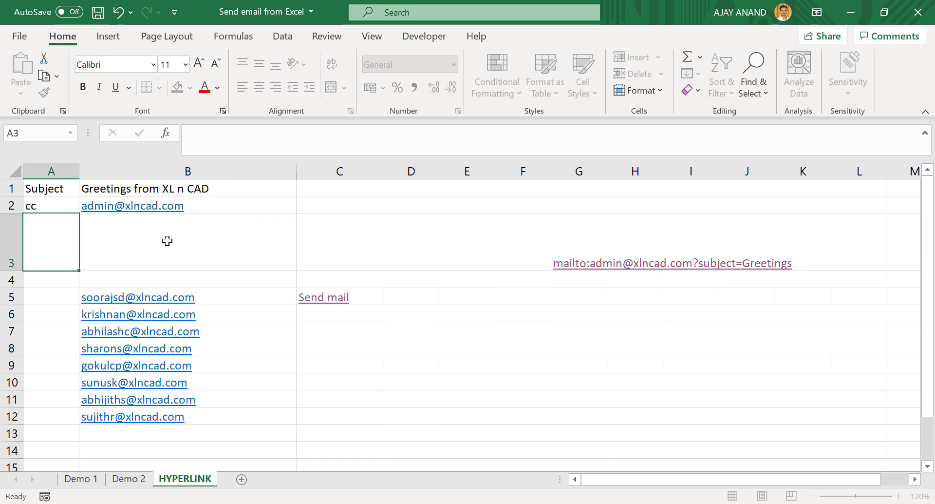
- Append &"&cc="&$B$2 to C5's Send mail HYPERLINK formula so it adds the cc recipient
click(375, 299)
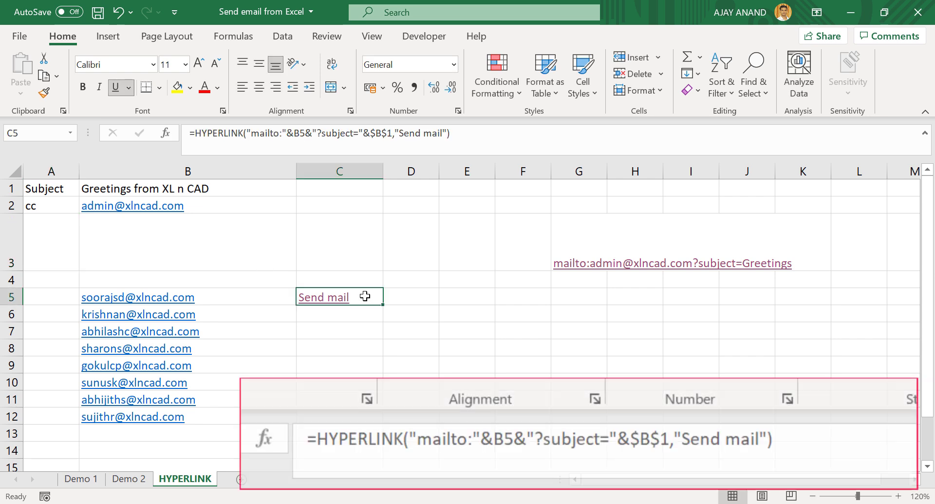
click(394, 138)
text(&)
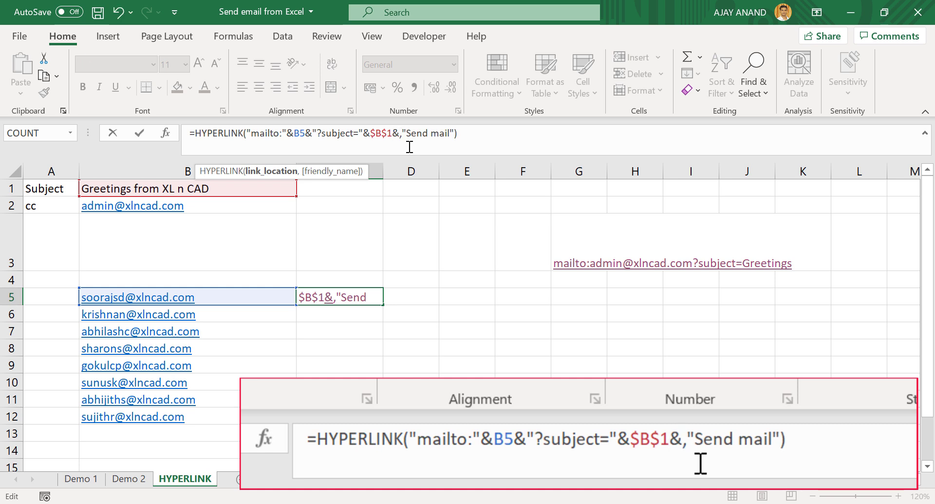
text(")
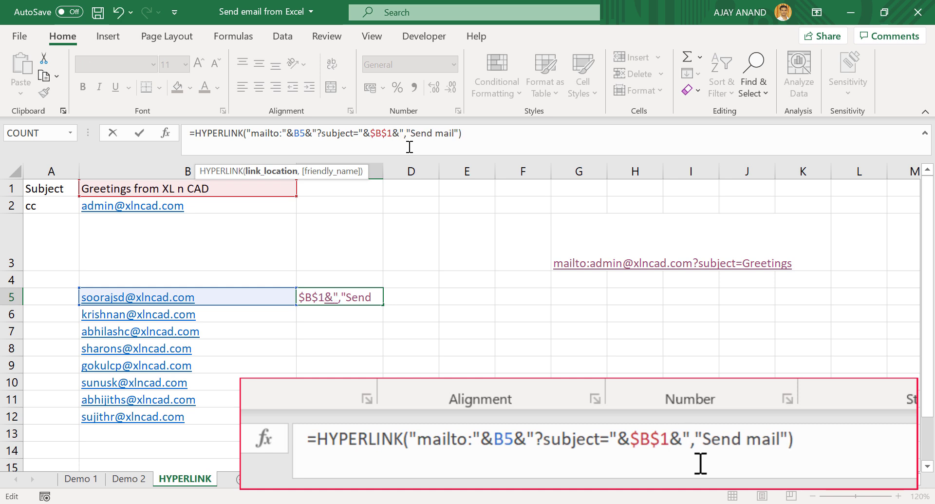
text(&cc)
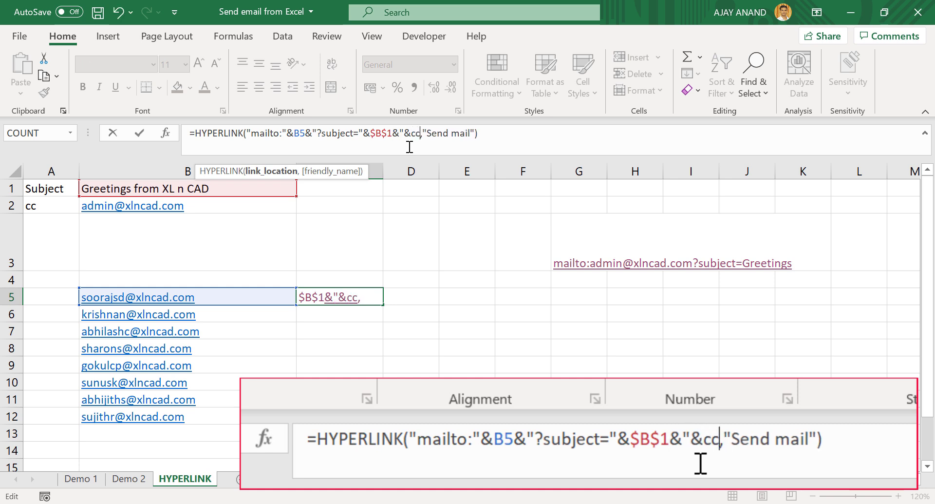
text(=)
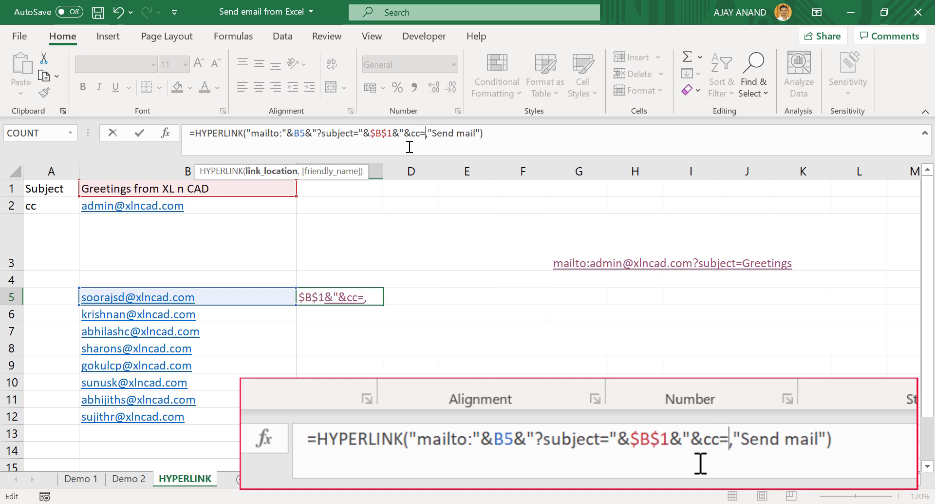
text(")
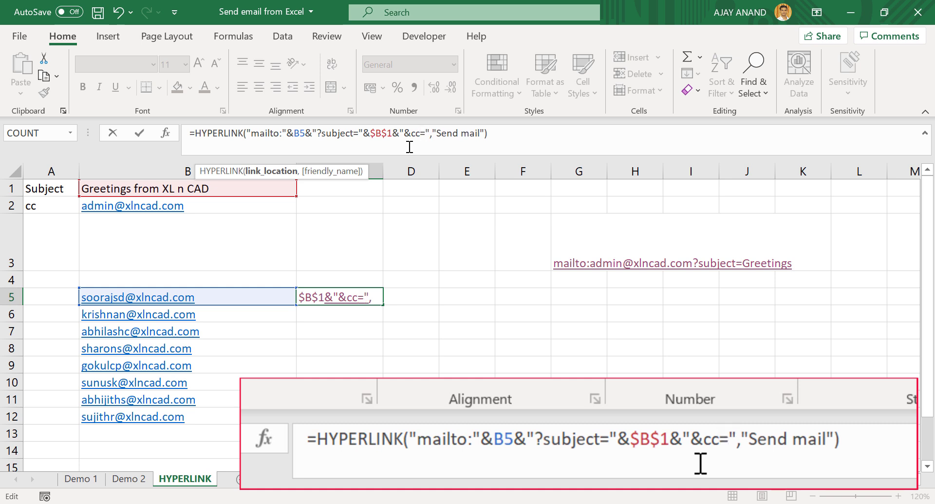
text(&)
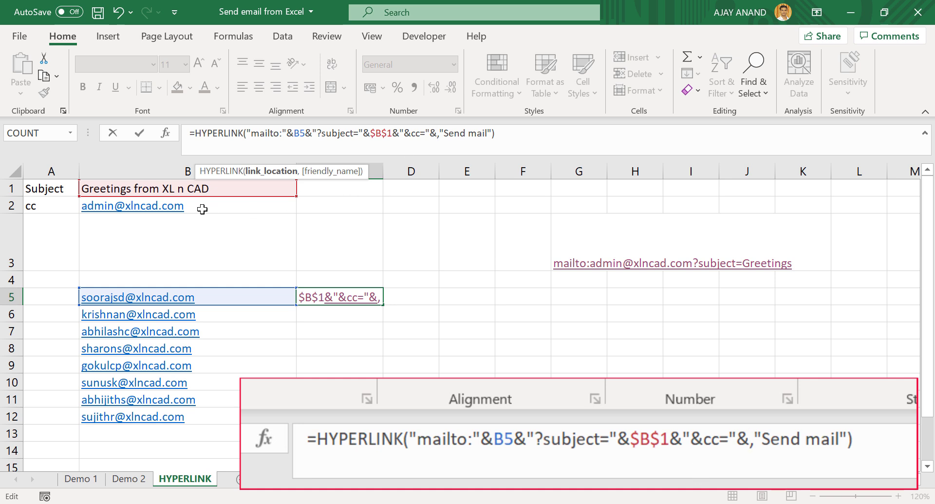
click(215, 205)
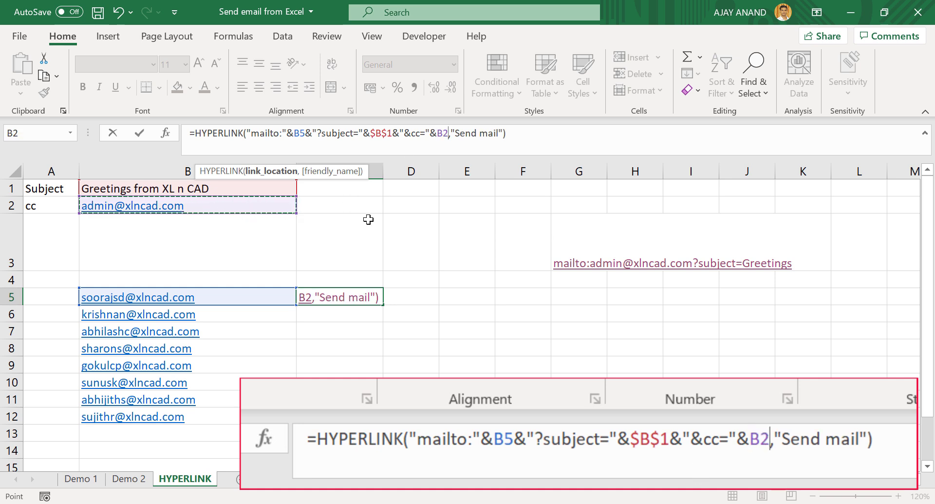
key(F4)
key(Return)
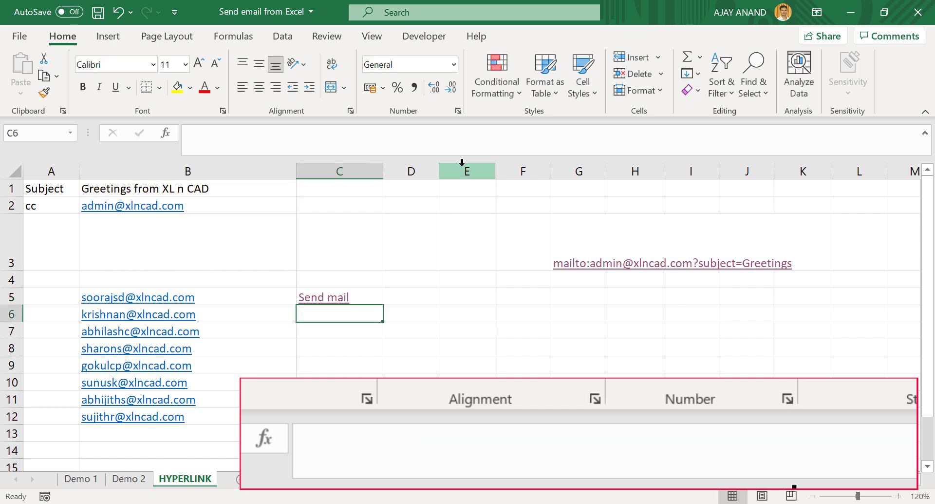
click(336, 303)
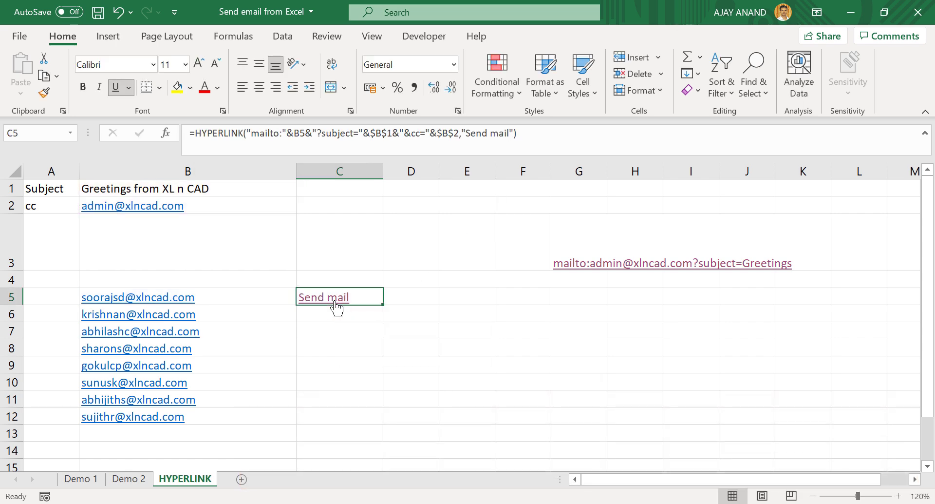
click(336, 302)
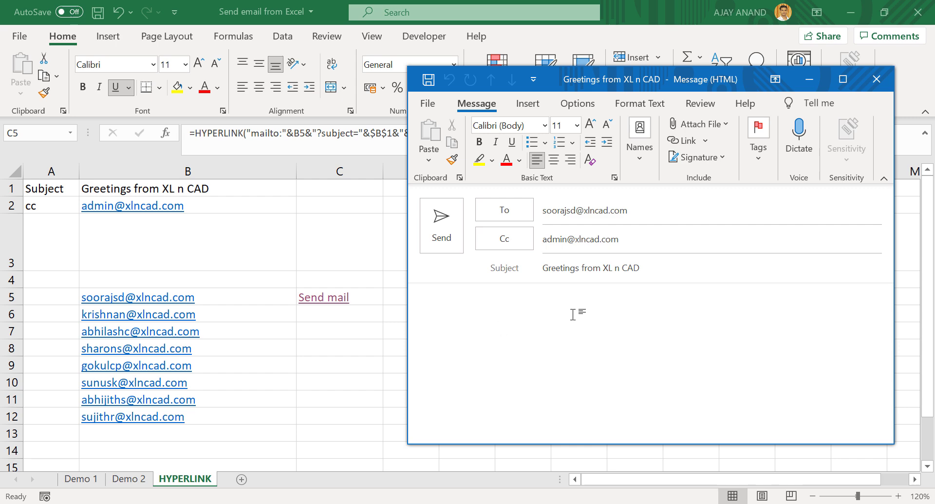
click(872, 86)
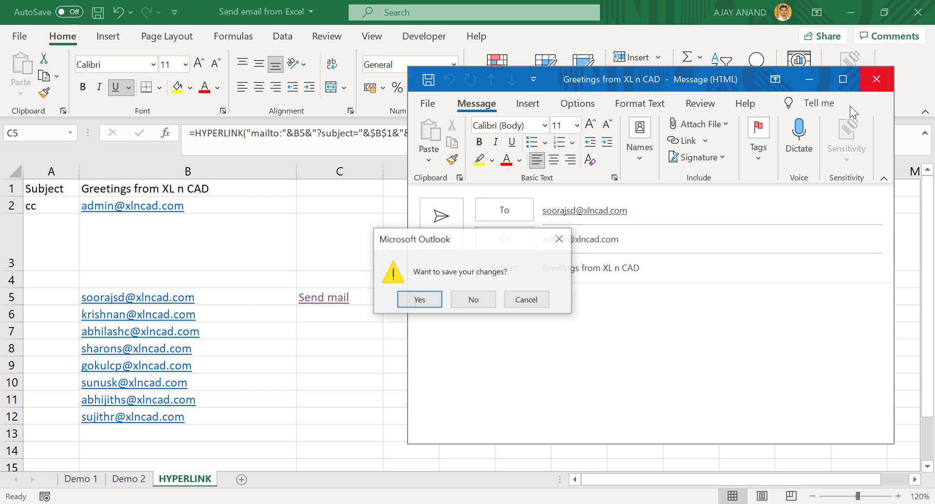
click(455, 299)
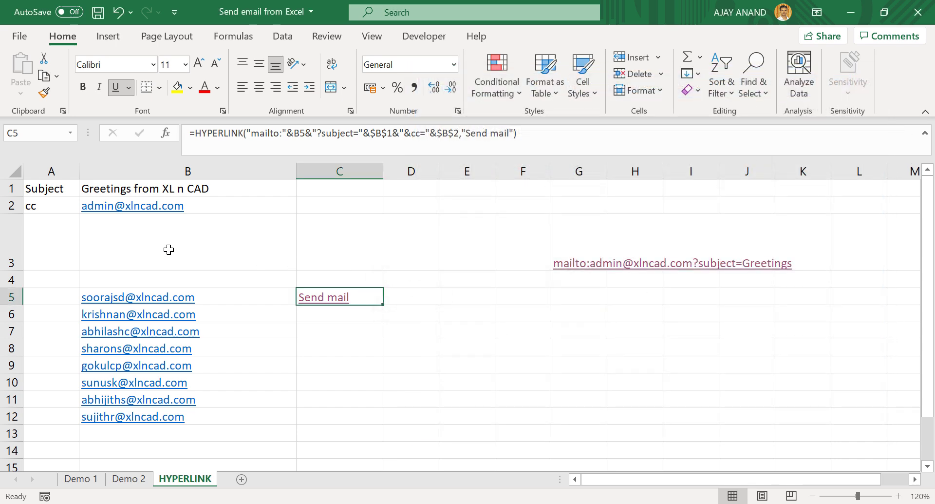
- Label A3 'Body' and enter the birthday wish about happiness and success ahead in B3
click(61, 232)
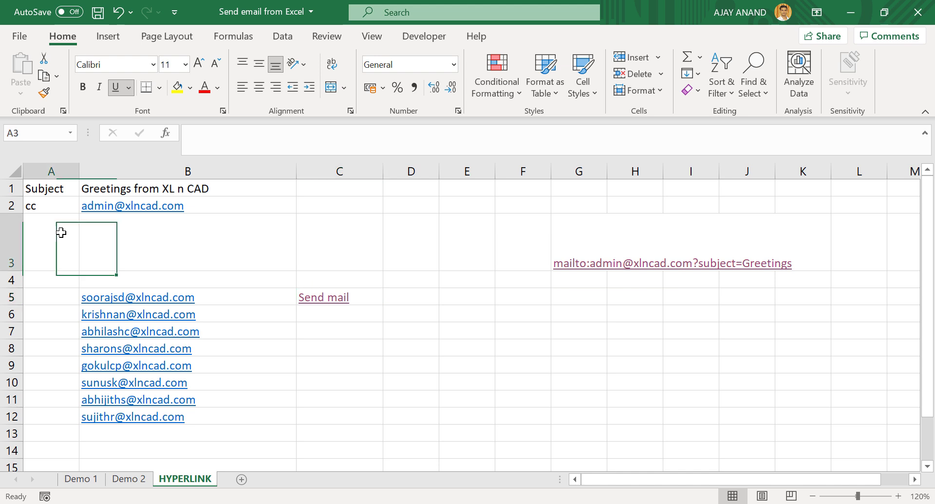
text(Body)
click(121, 262)
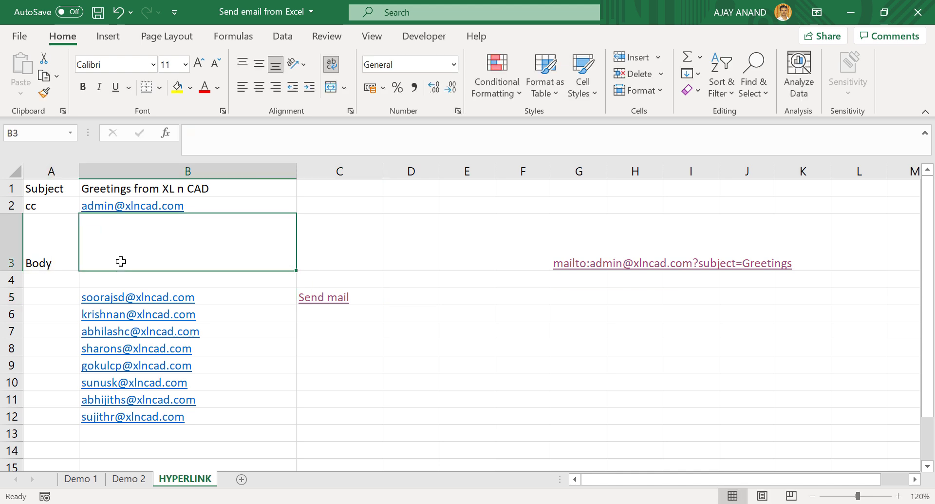
text(Wish yo)
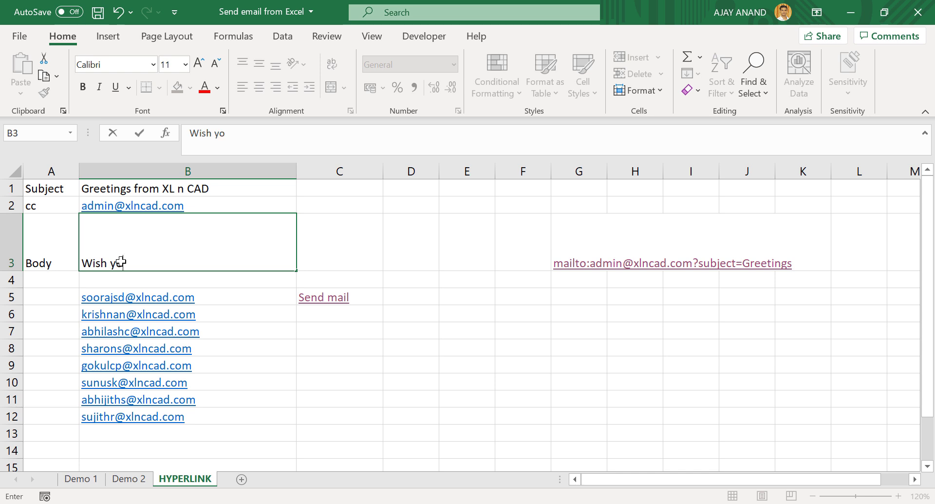
text(u a very happy )
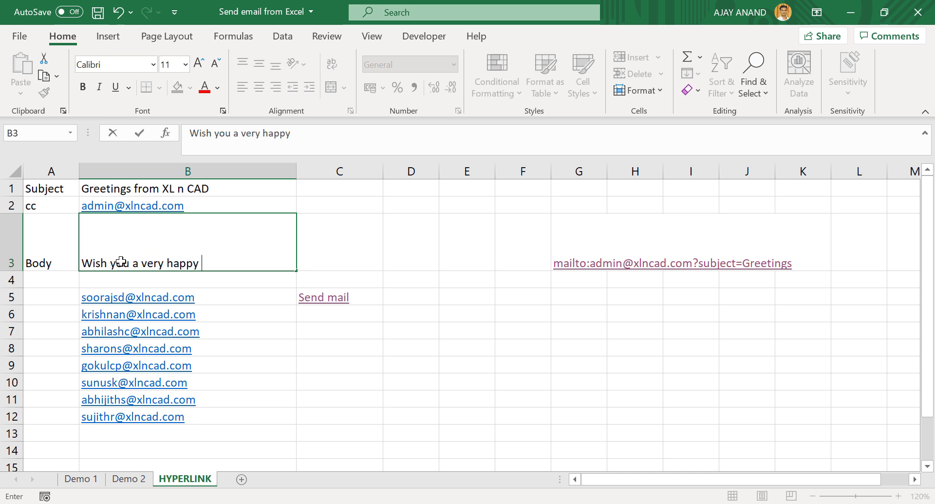
text(Birthday.May)
key(BackSpace)
text(May you have )
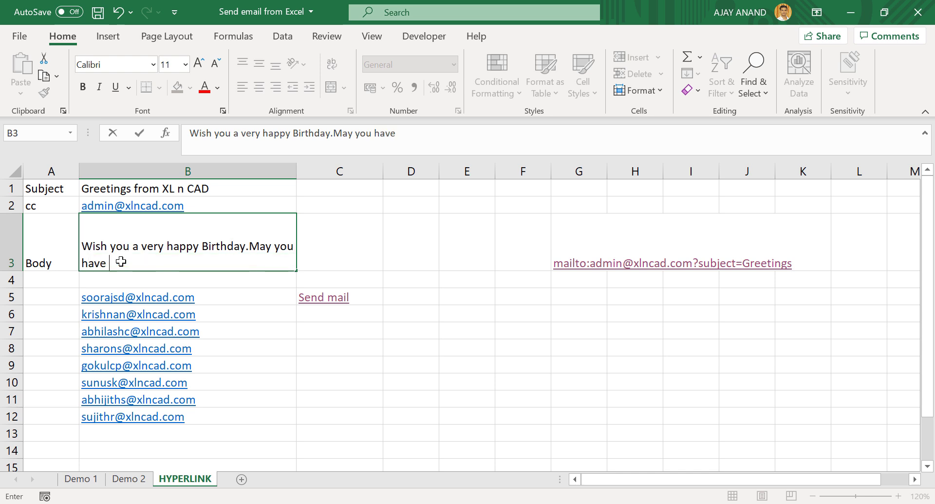
text(many more years of happi)
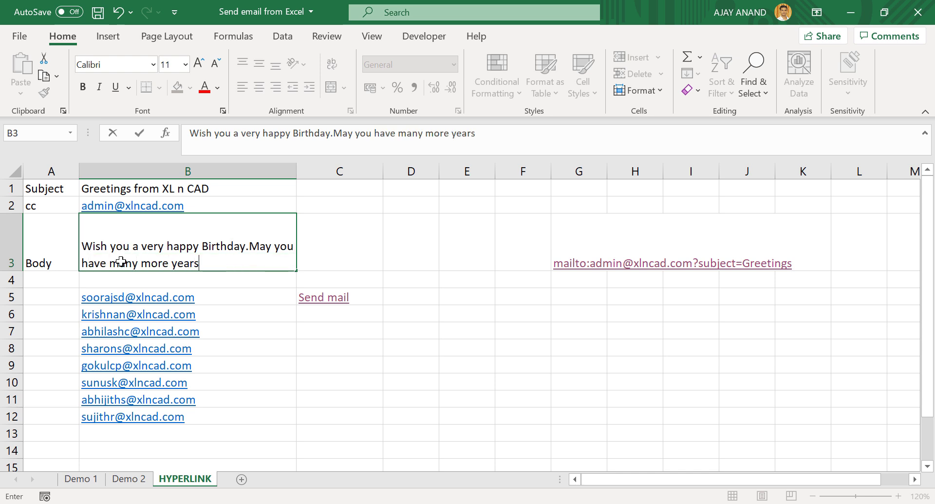
text(and success ahead.)
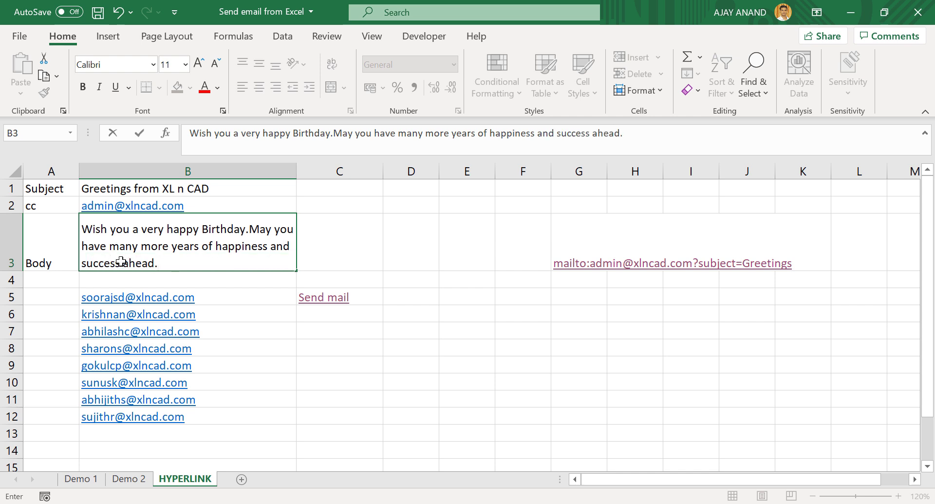
key(Return)
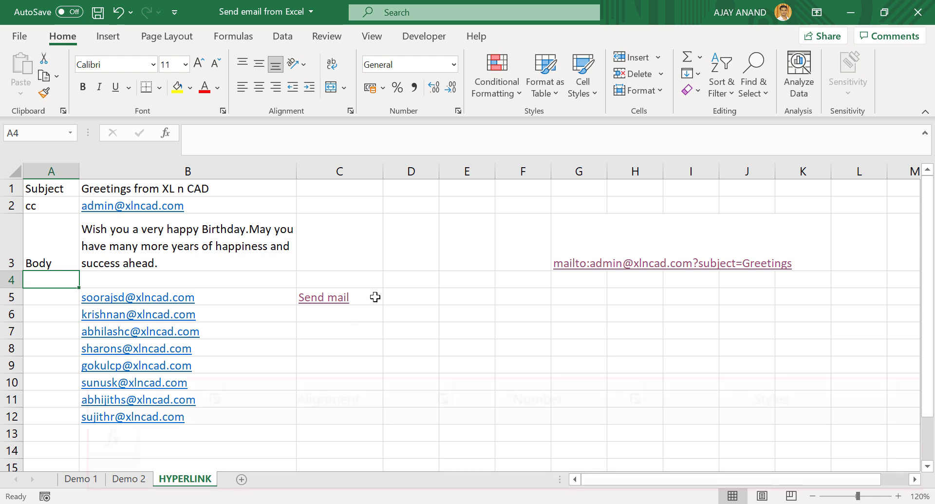
- Append &"&body="&$B$3 to C5's Send mail formula to pass the message body
click(373, 296)
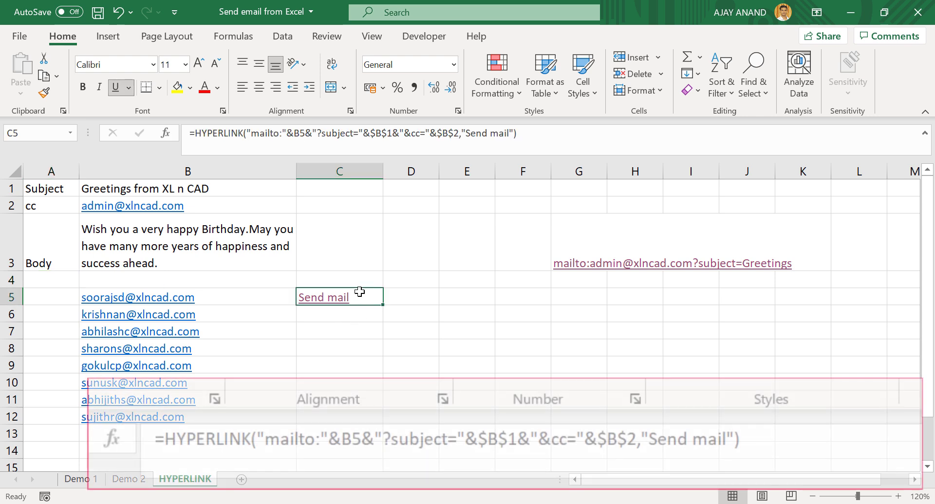
click(459, 134)
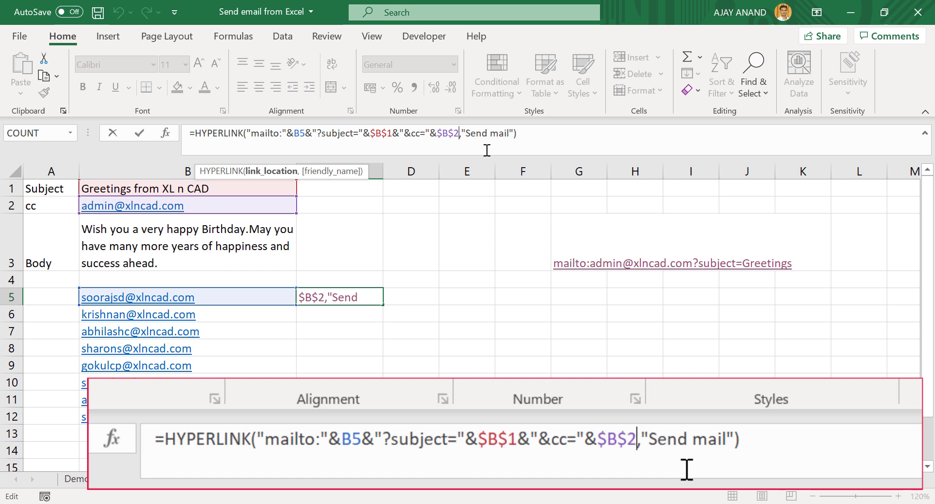
text(&")
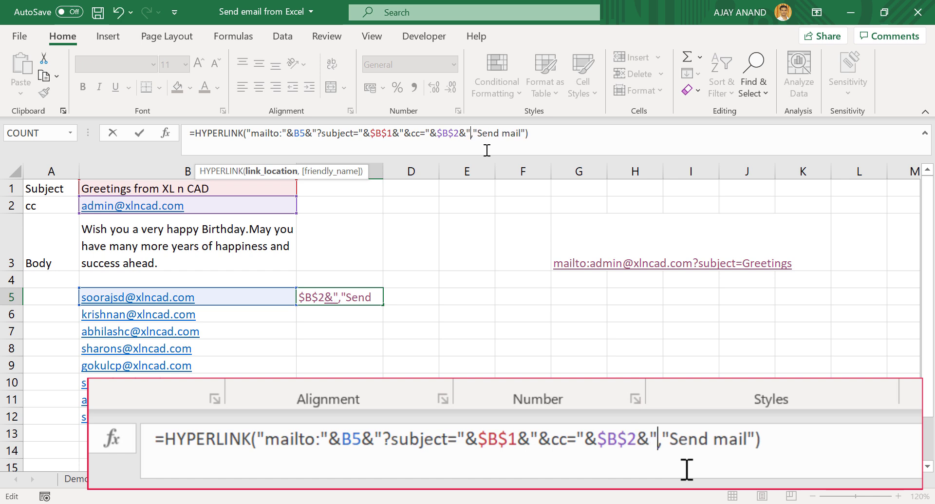
text(&)
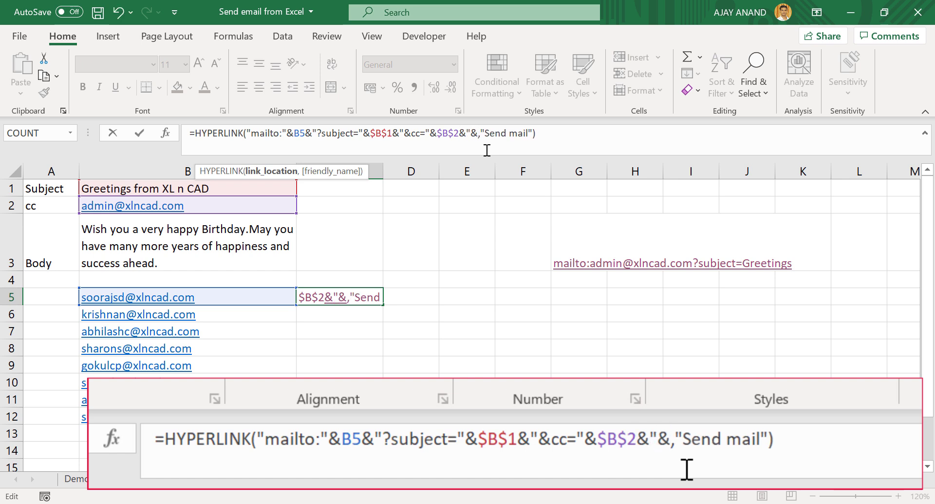
text(body=)
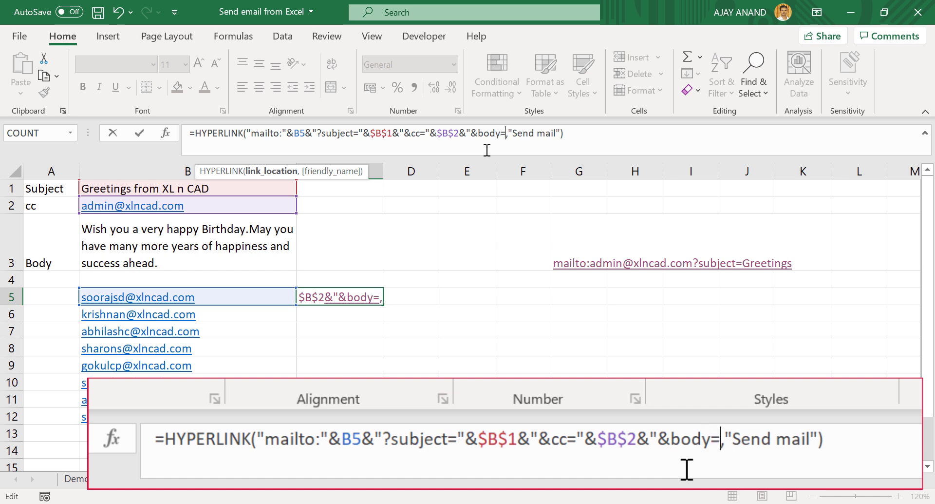
text(")
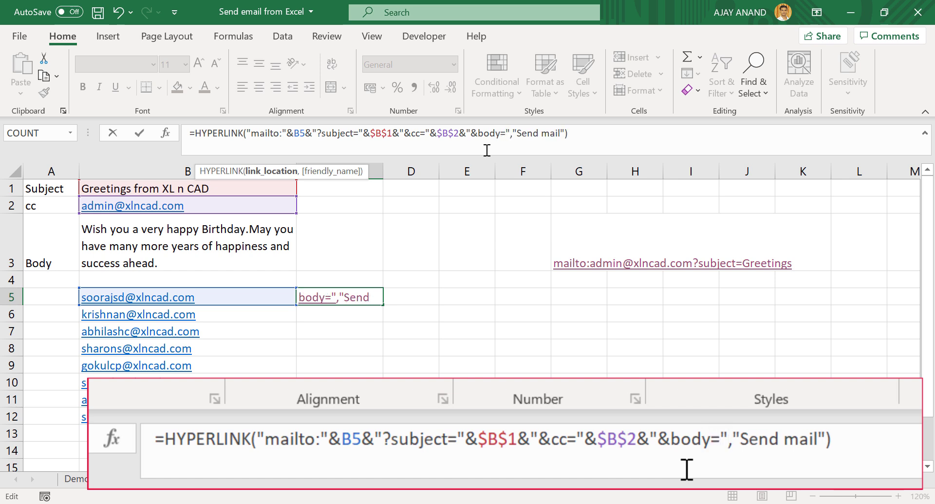
text(&)
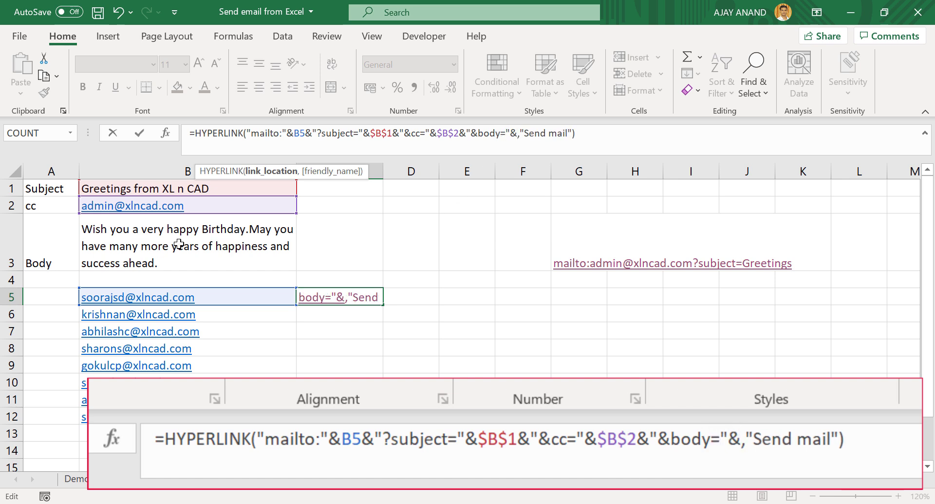
click(164, 236)
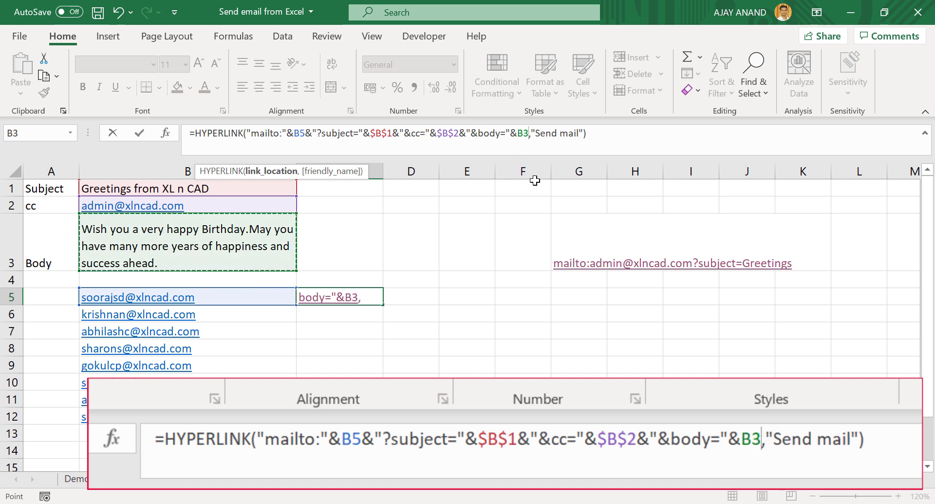
key(F4)
key(Return)
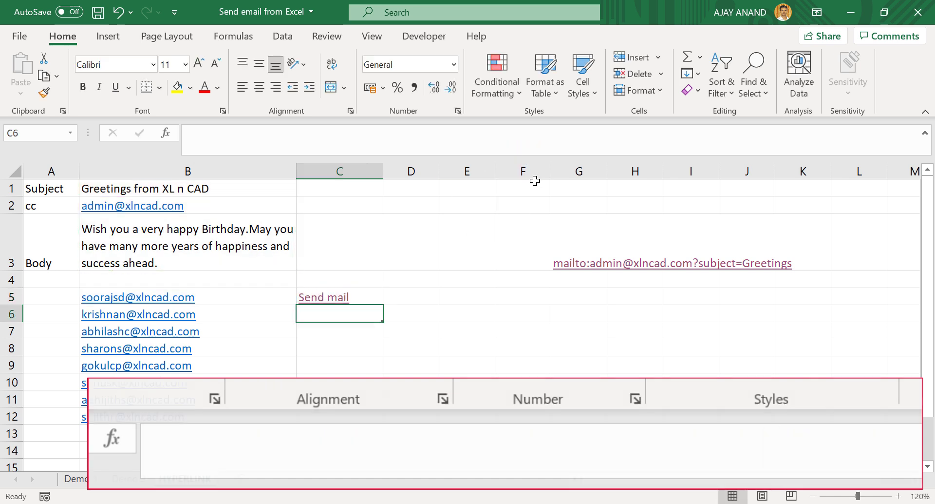
click(337, 303)
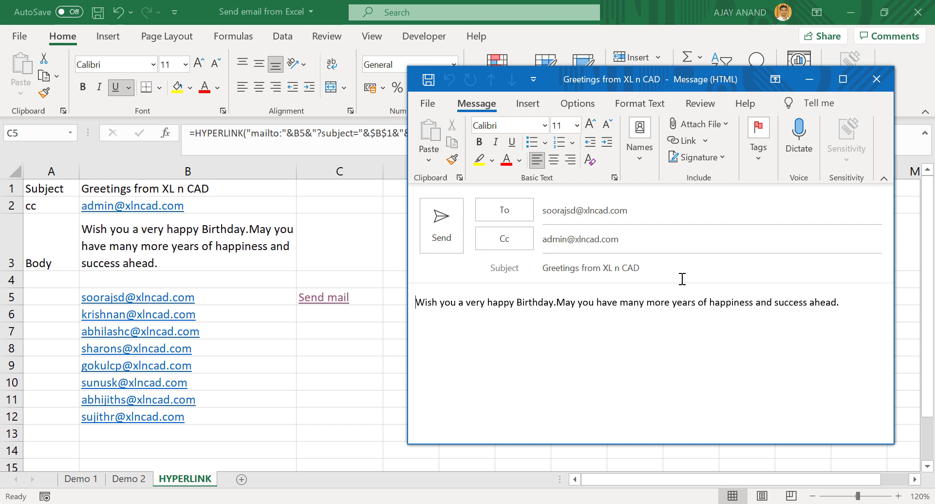
click(867, 86)
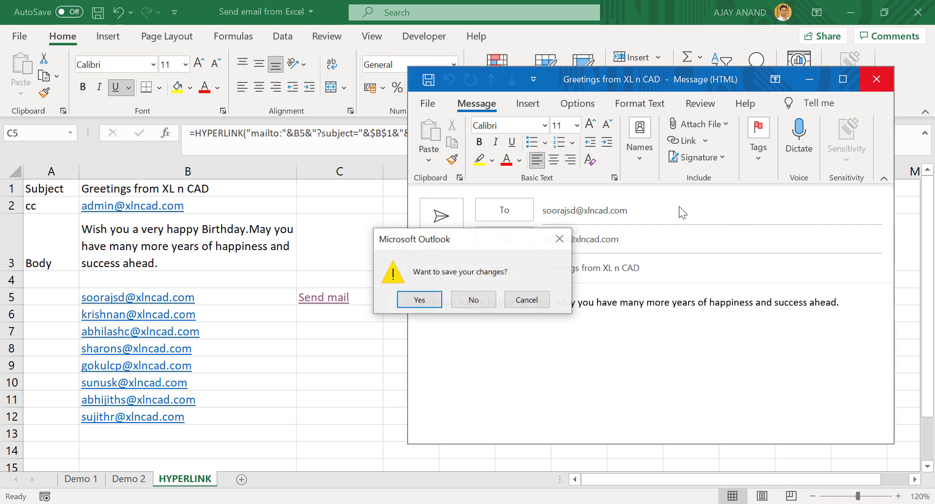
click(473, 300)
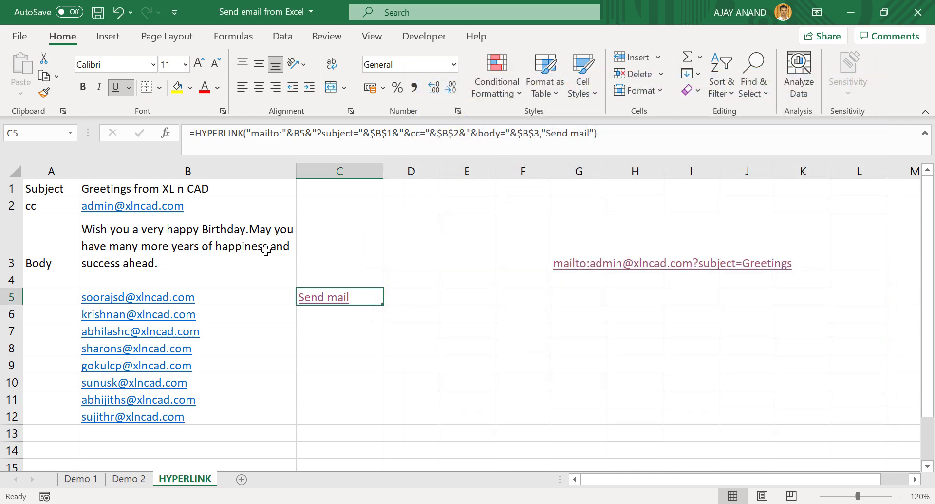
- Insert %0A after 'Birthday.' in B3's body text to force a line break
click(251, 233)
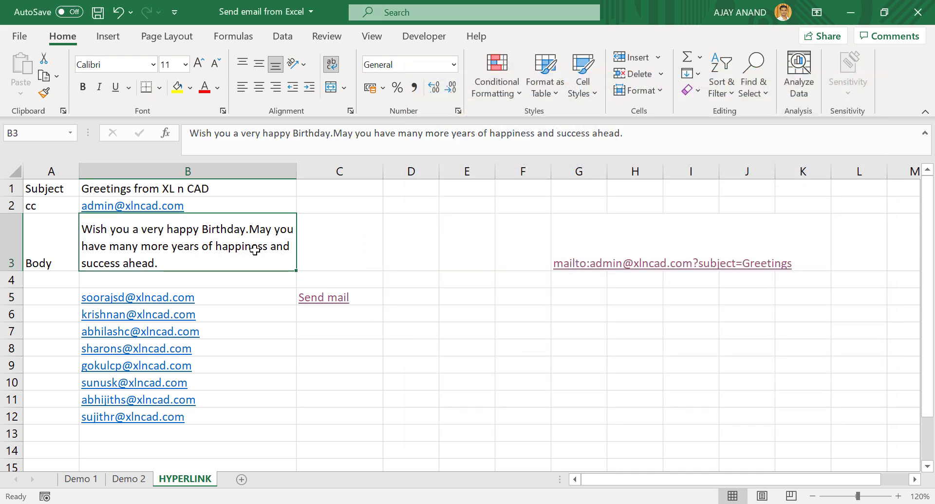
click(344, 135)
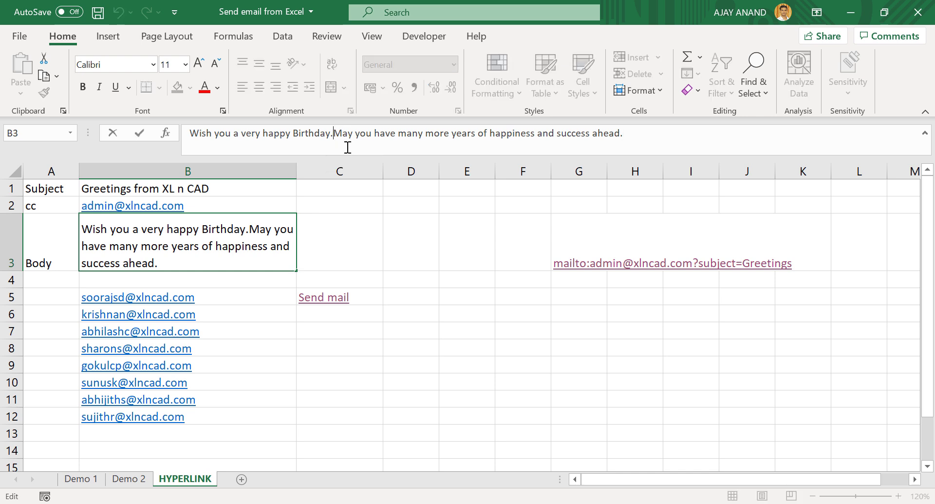
text(%0A)
key(Return)
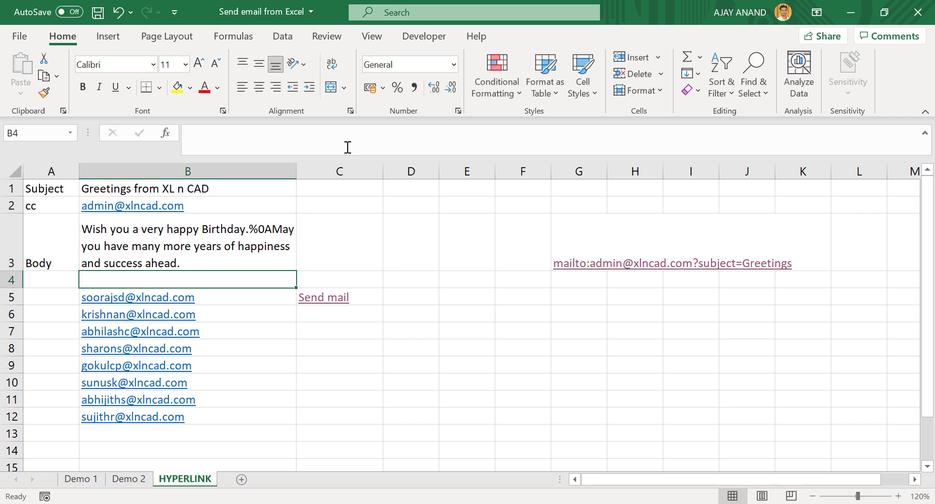
- Test row 5's Send mail link in Outlook, then discard the draft unsaved
click(331, 301)
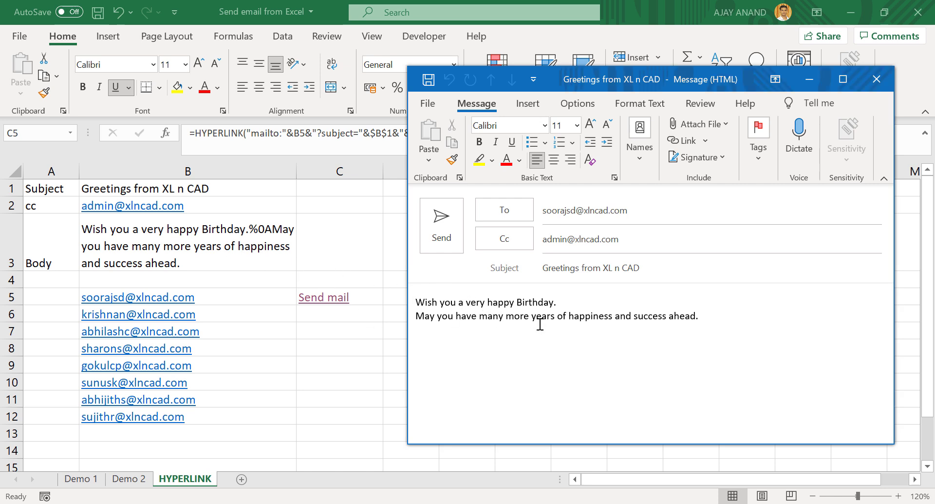
click(877, 79)
click(473, 299)
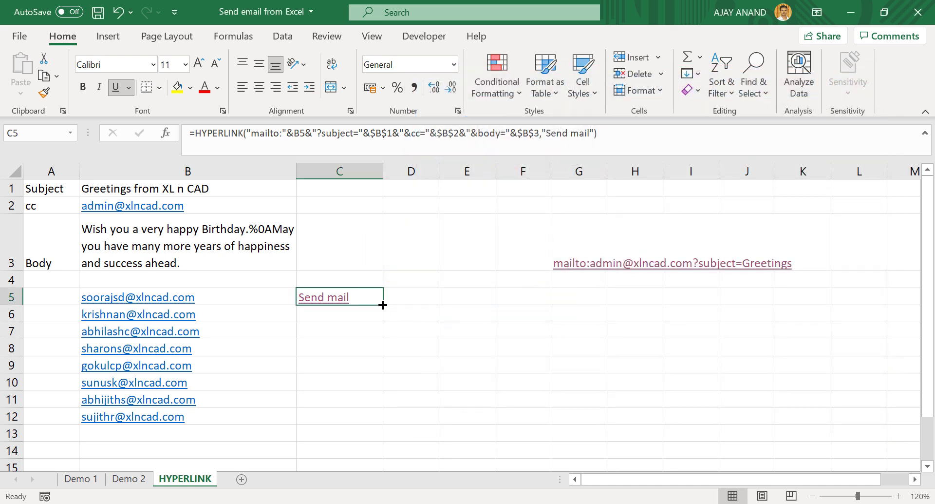
- Fill C5's Send mail formula down to C12, test row 9's draft, then begin retyping B1's subject
drag(385, 309, 381, 426)
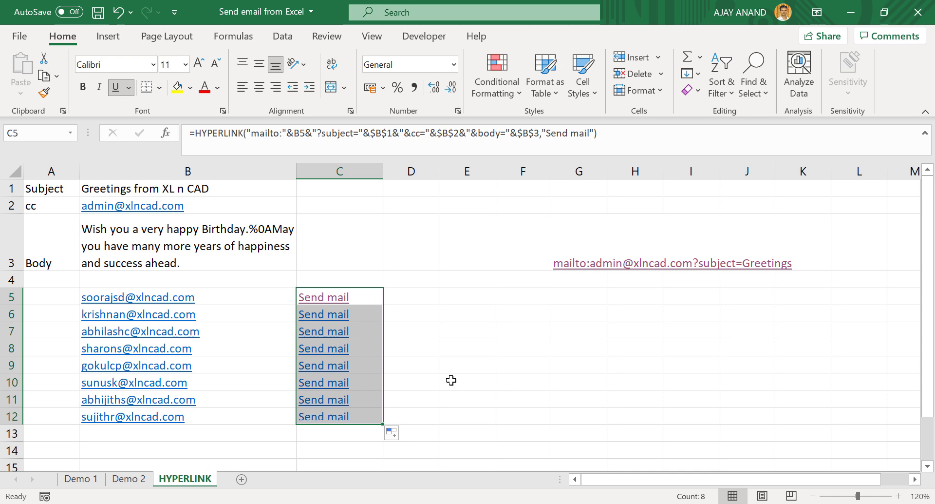
click(487, 367)
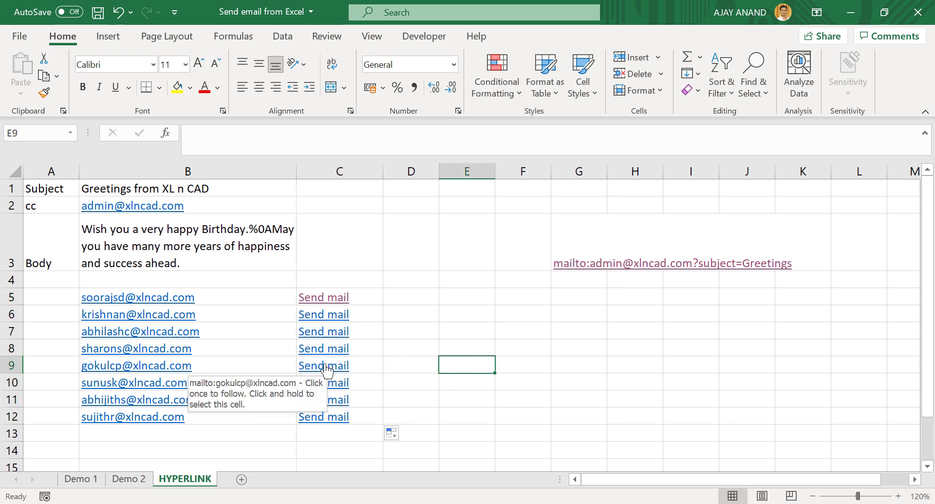
click(338, 375)
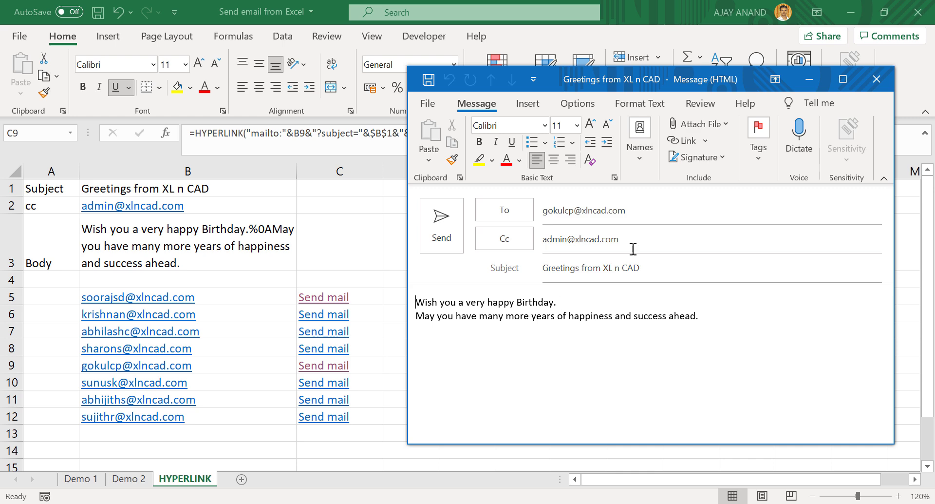
click(877, 79)
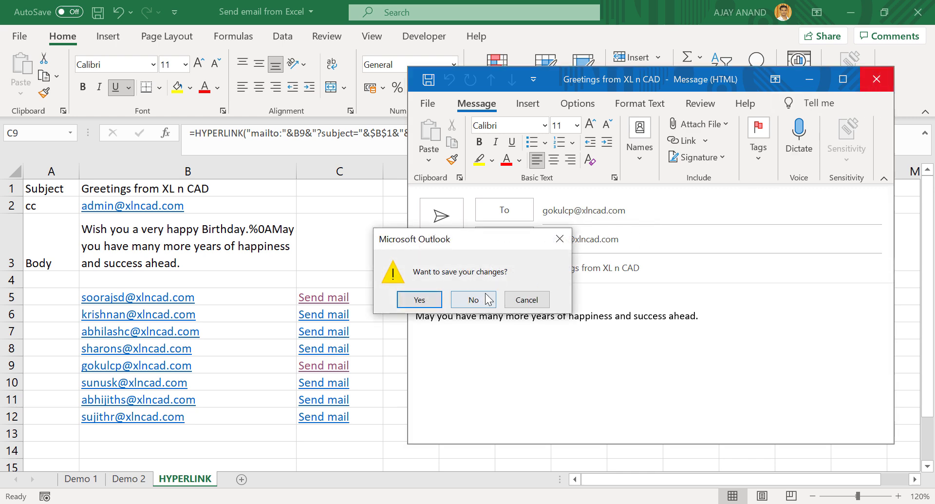
click(487, 300)
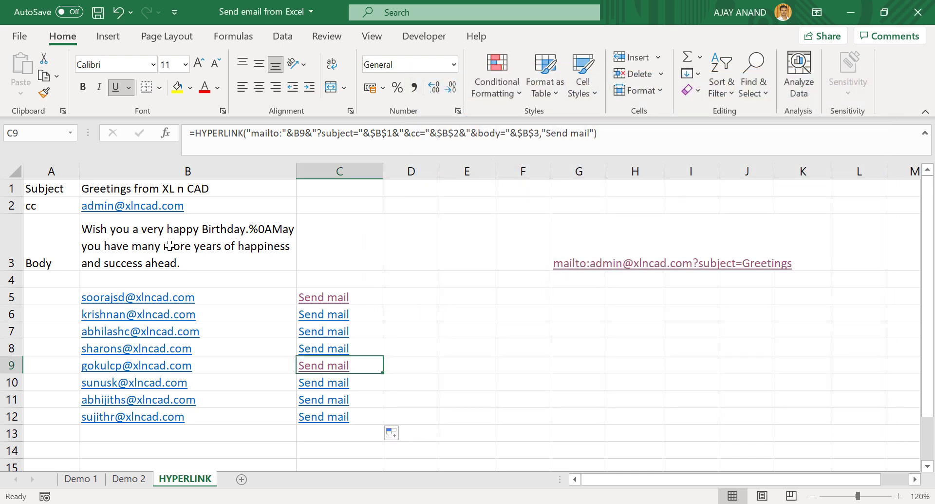
click(165, 187)
text(Wish )
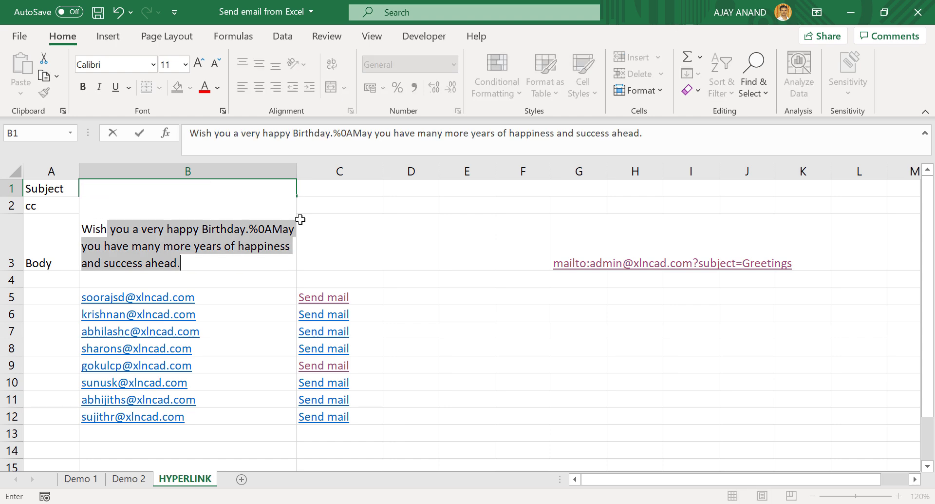
text(you Happy Birthday!!!)
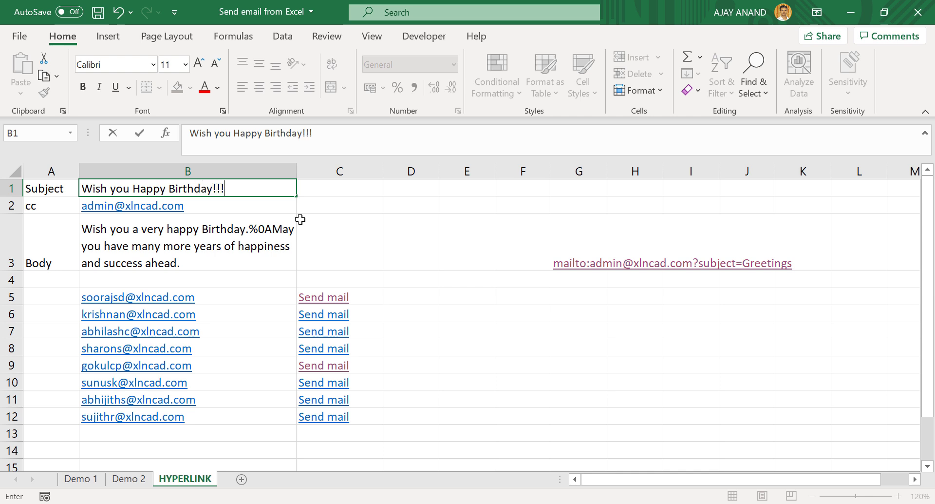
- Commit 'Wish you Happy Birthday!!!' in B1 and verify it in row 11's test email, discarding it
key(Return)
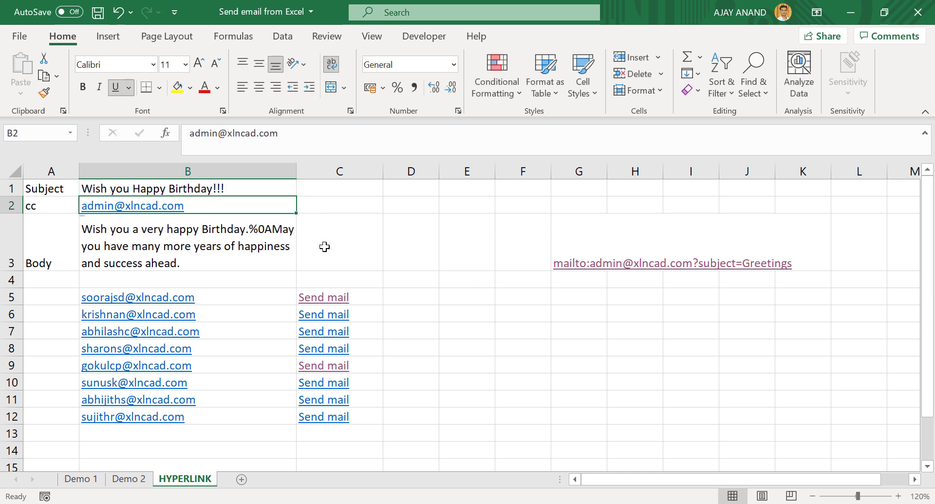
click(328, 402)
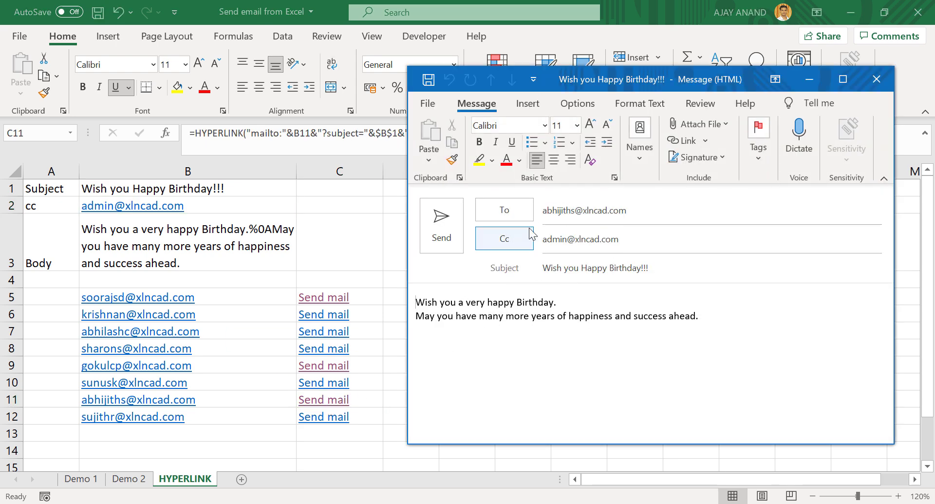
click(884, 86)
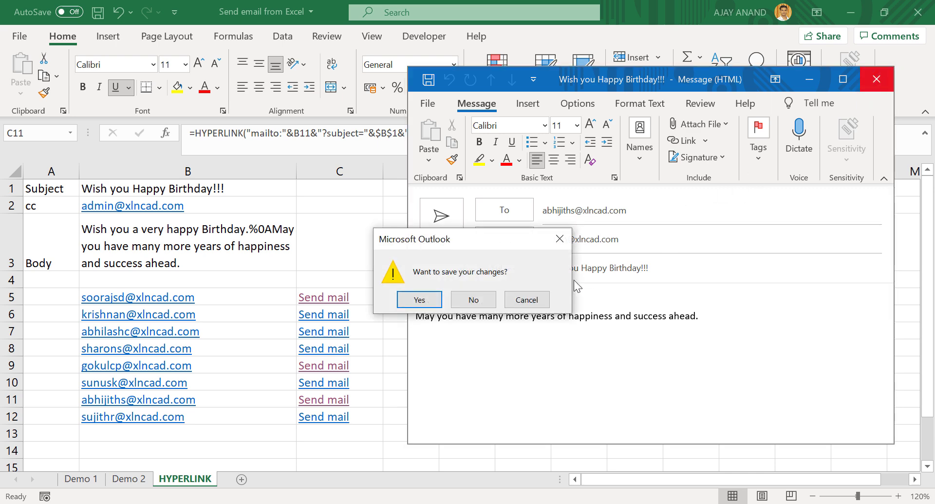
click(470, 298)
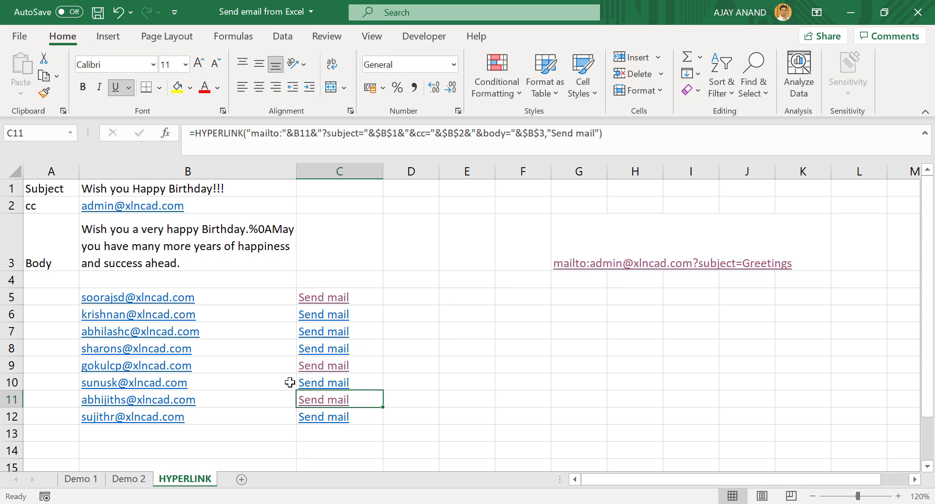
- Switch to the Demo 2 sheet and open row 2's congratulations email draft
click(140, 478)
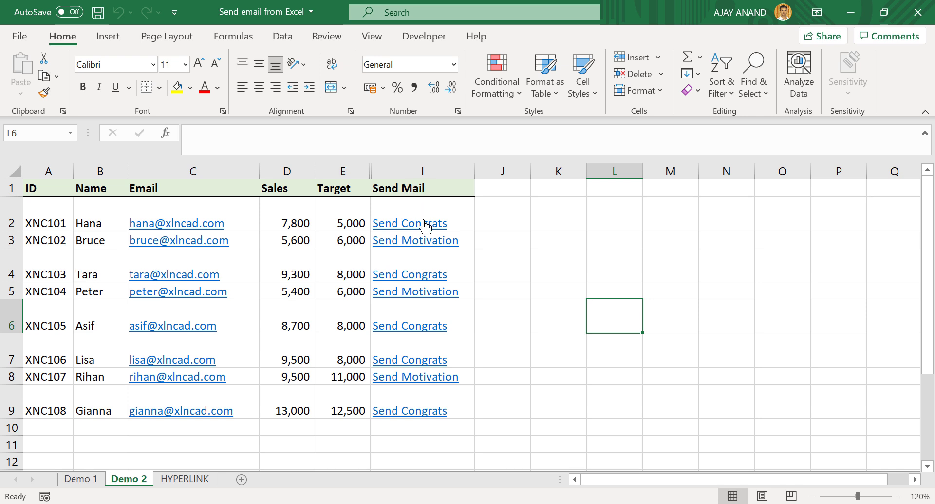
mouse_move(422, 241)
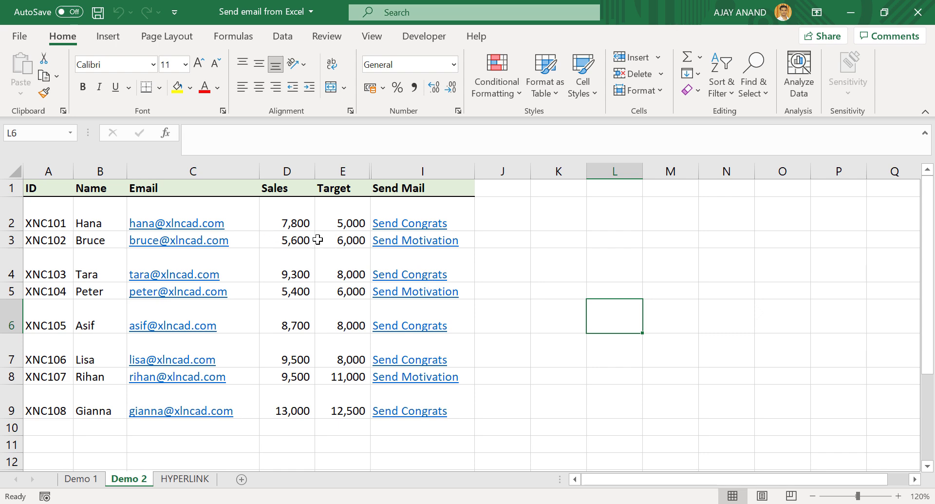
click(407, 227)
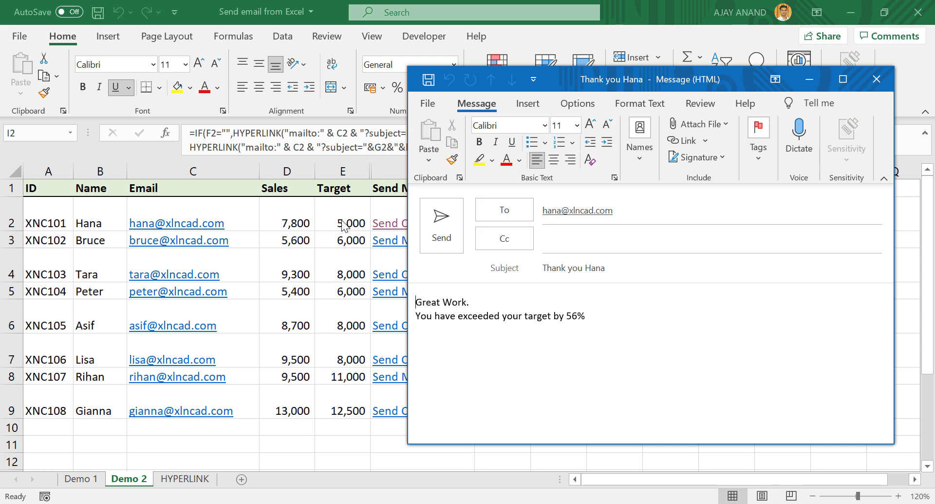
click(879, 86)
click(461, 298)
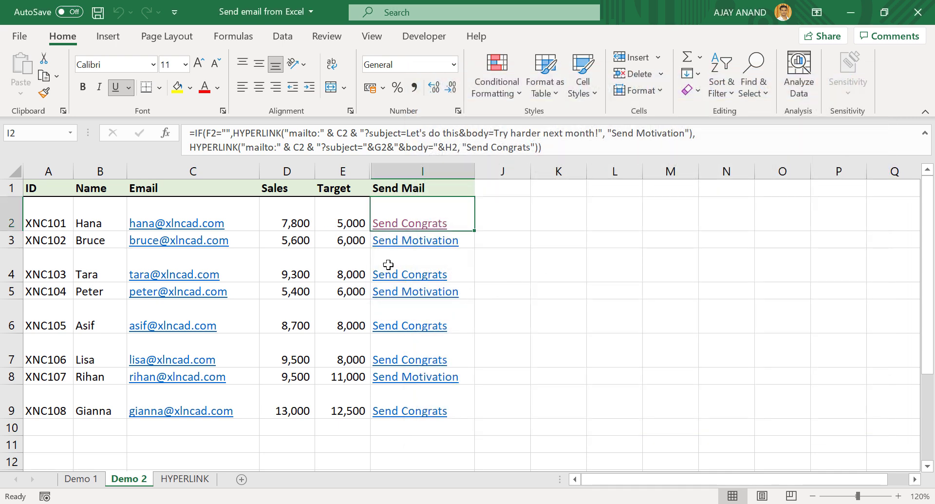
click(405, 293)
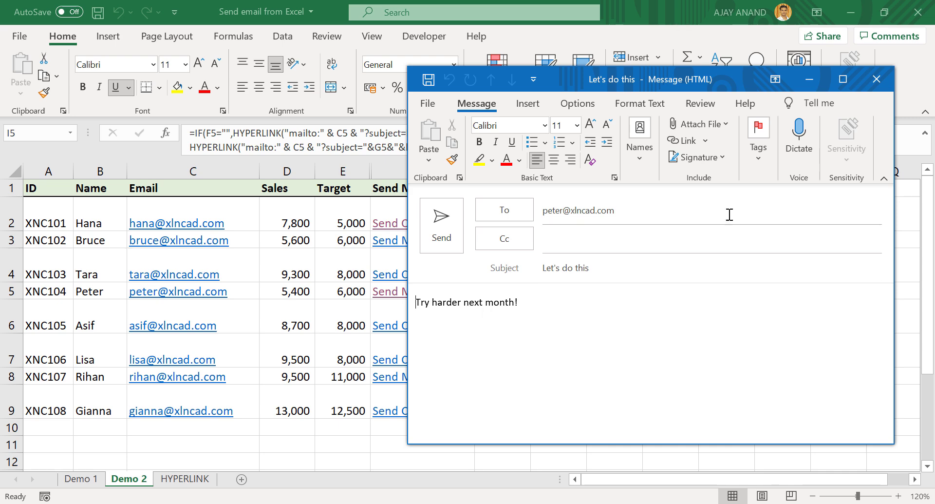
click(877, 79)
click(475, 299)
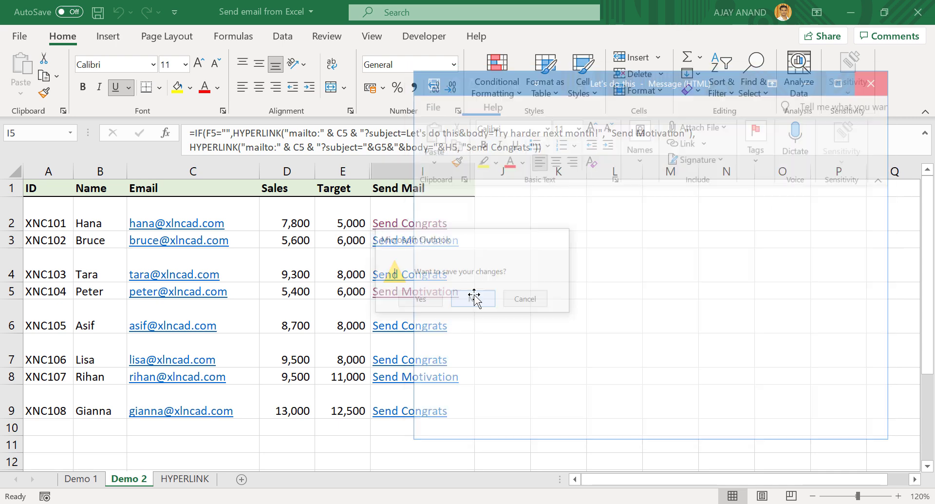
drag(393, 168, 345, 168)
- Unhide columns E:I and inspect the Body, Subject, Difference and I4 conditional link formulas
right_click(382, 171)
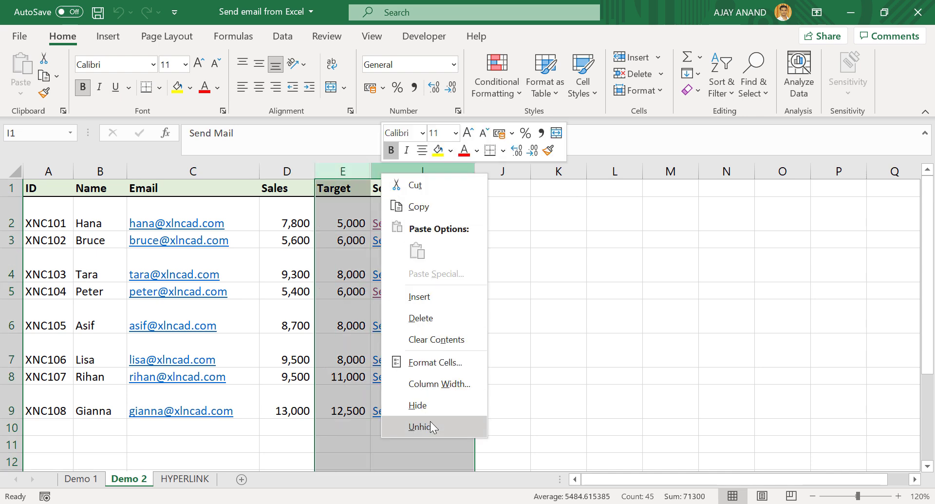
click(430, 421)
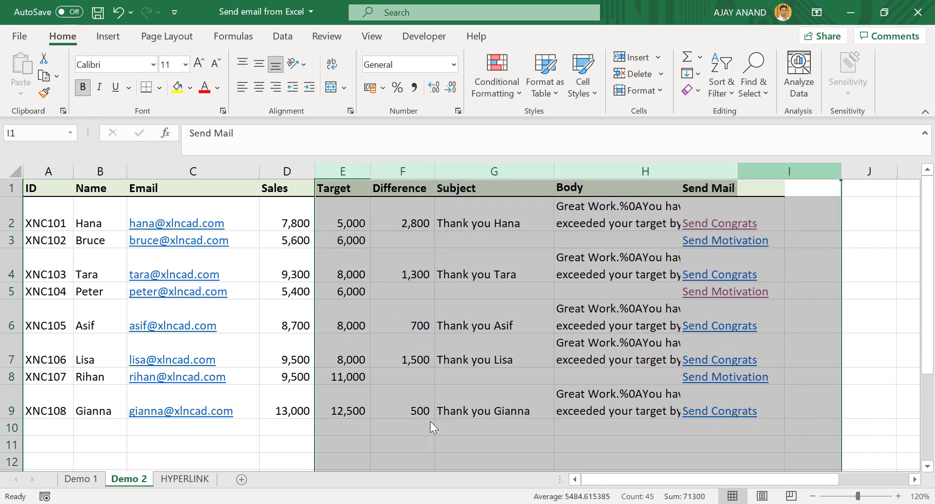
click(629, 266)
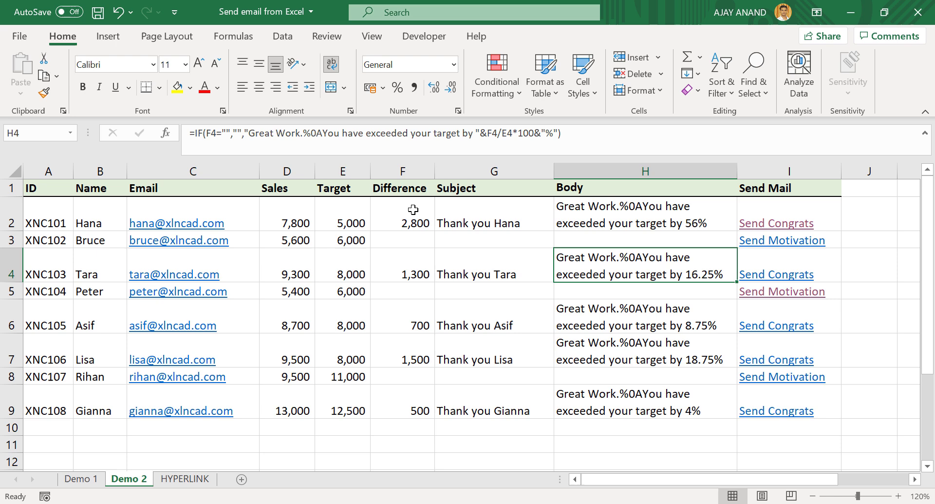
click(450, 266)
click(387, 269)
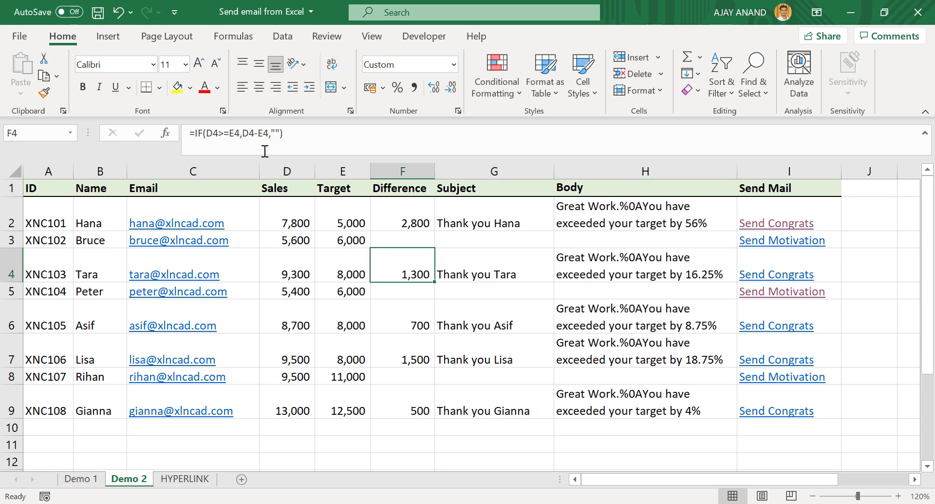
click(818, 263)
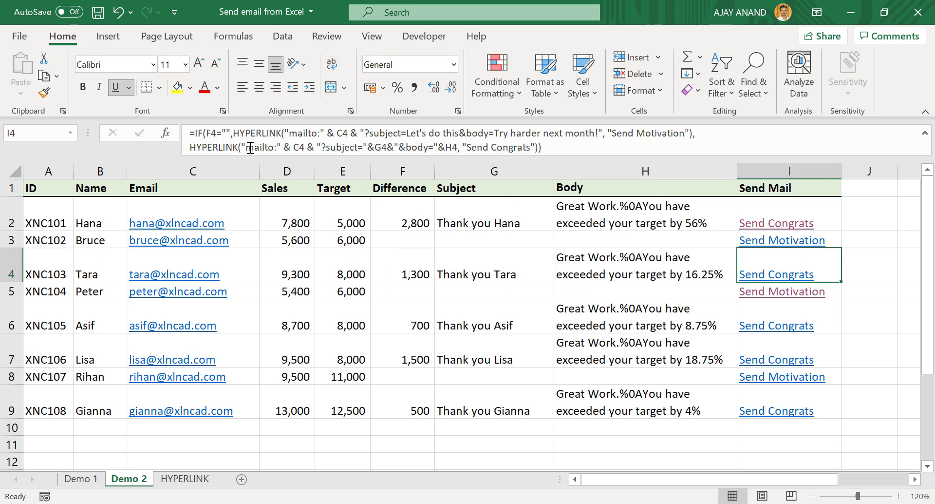